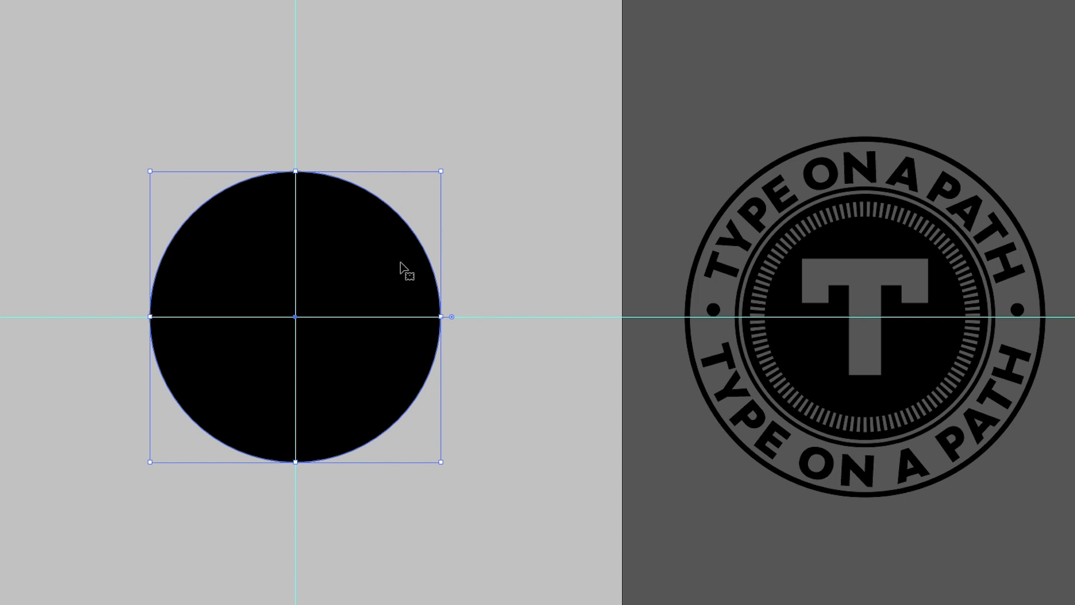
- Scale the circle up around the original and set its fill to None
{"action": "left_click_drag", "start_coordinate": [441, 170], "coordinate": [472, 178]}
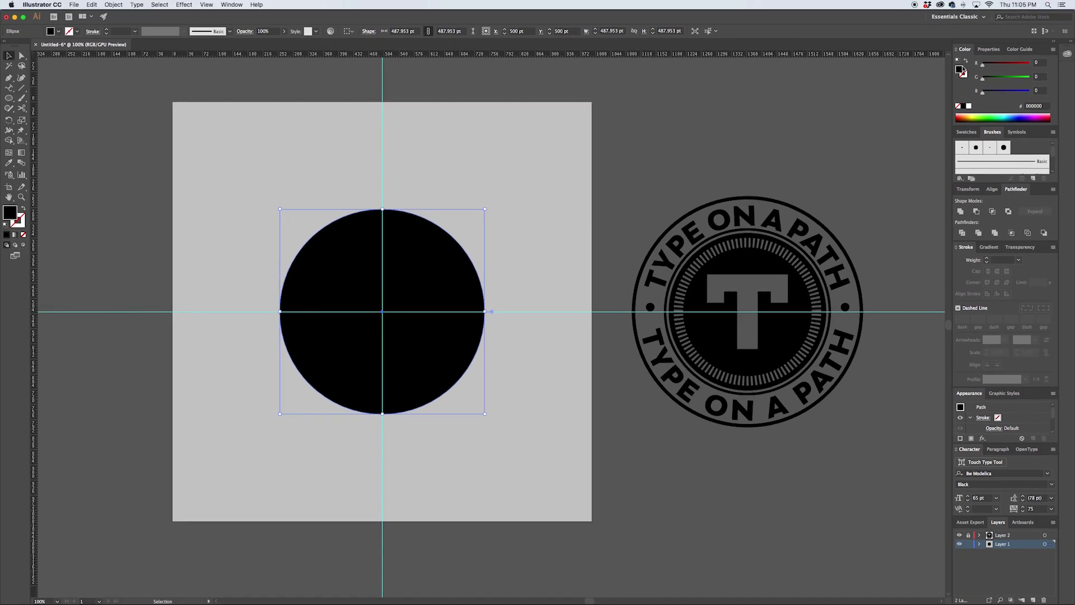
{"action": "left_click", "coordinate": [958, 106]}
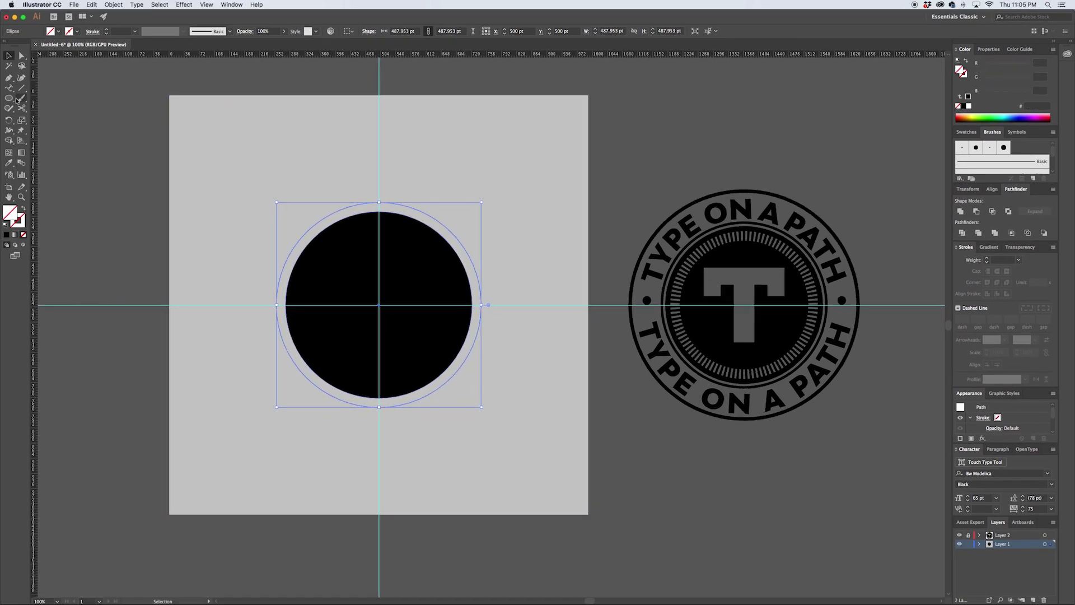
{"action": "key", "text": "a"}
- Delete the larger circle's bottom anchor point, leaving only the top arc
{"action": "left_click", "coordinate": [386, 447]}
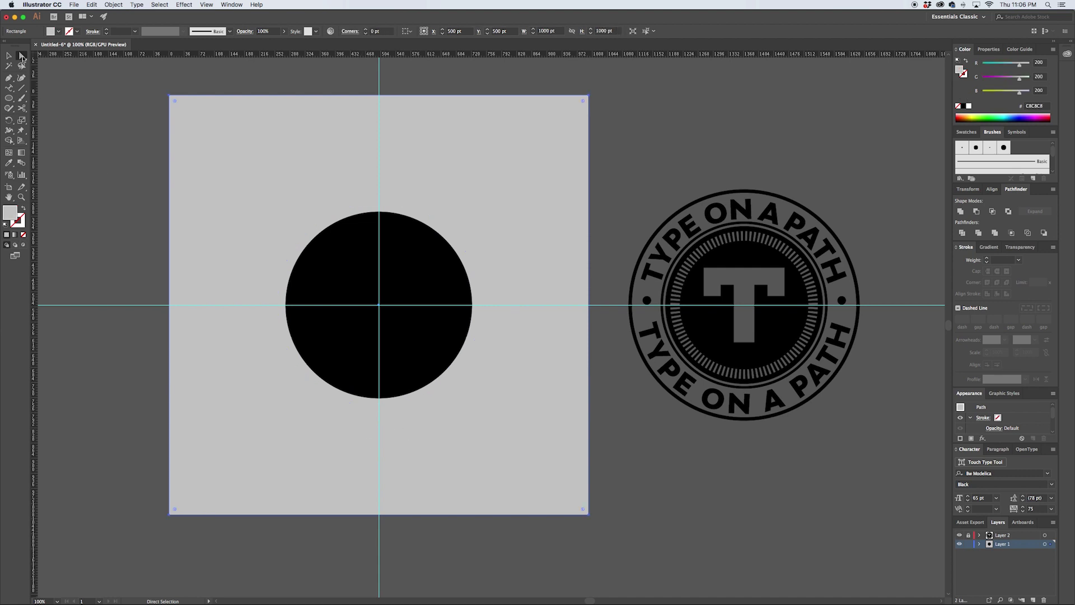
{"action": "left_click", "coordinate": [379, 407]}
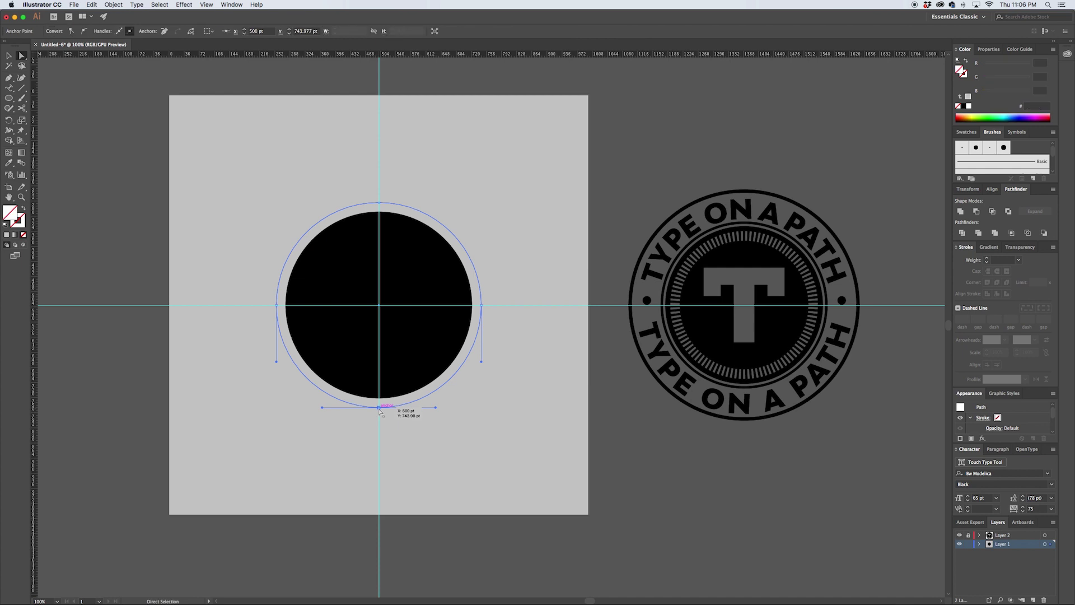
{"action": "key", "text": "Delete"}
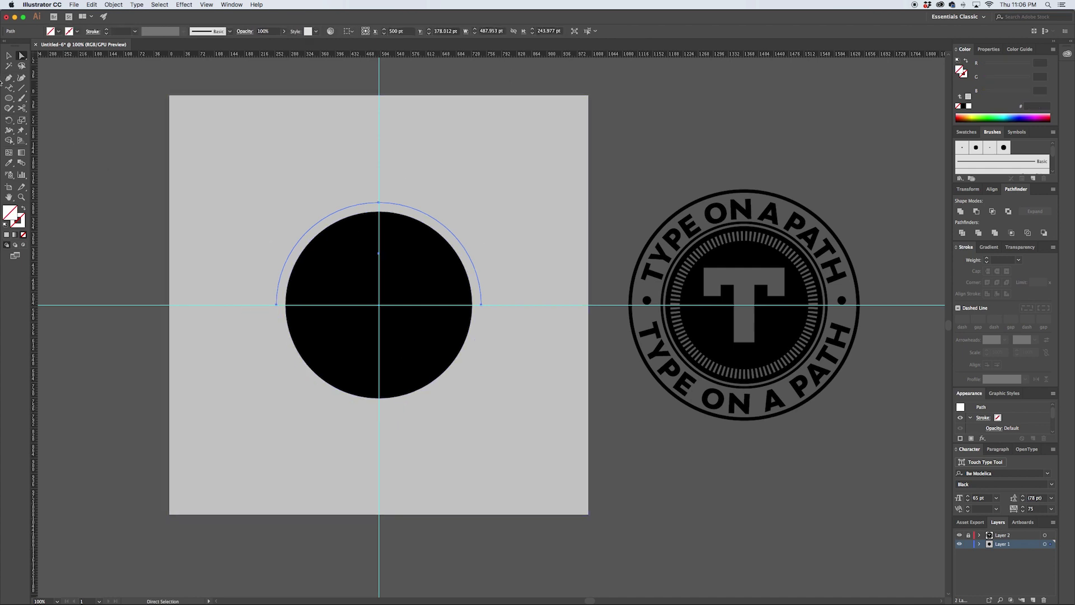
{"action": "left_click", "coordinate": [10, 88]}
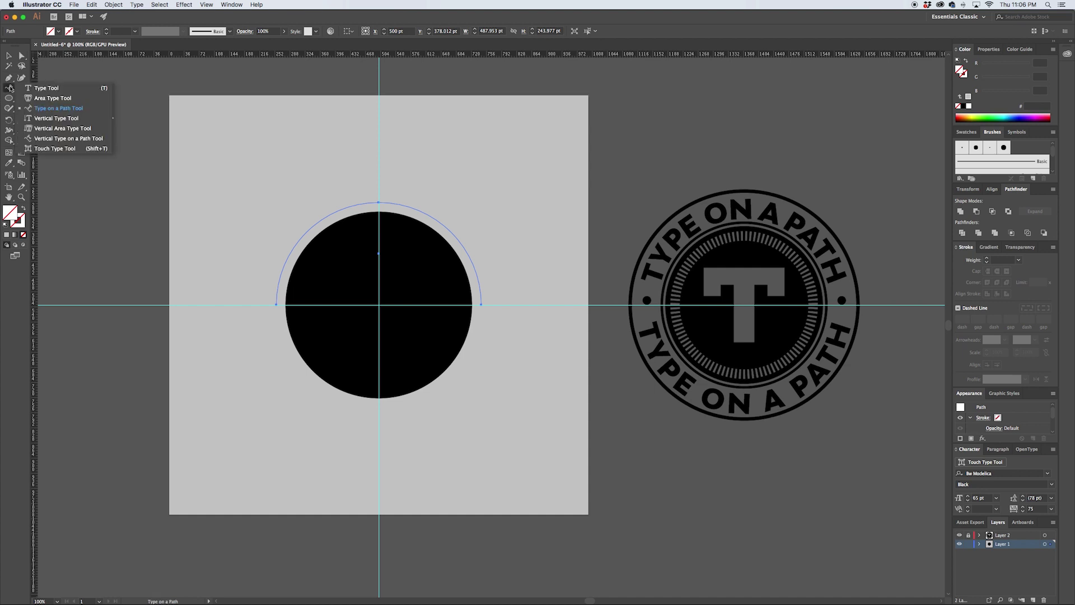
- Add 'Lorem ipsum' placeholder text along the upper arc with the Type on a Path tool
{"action": "left_click", "coordinate": [48, 108]}
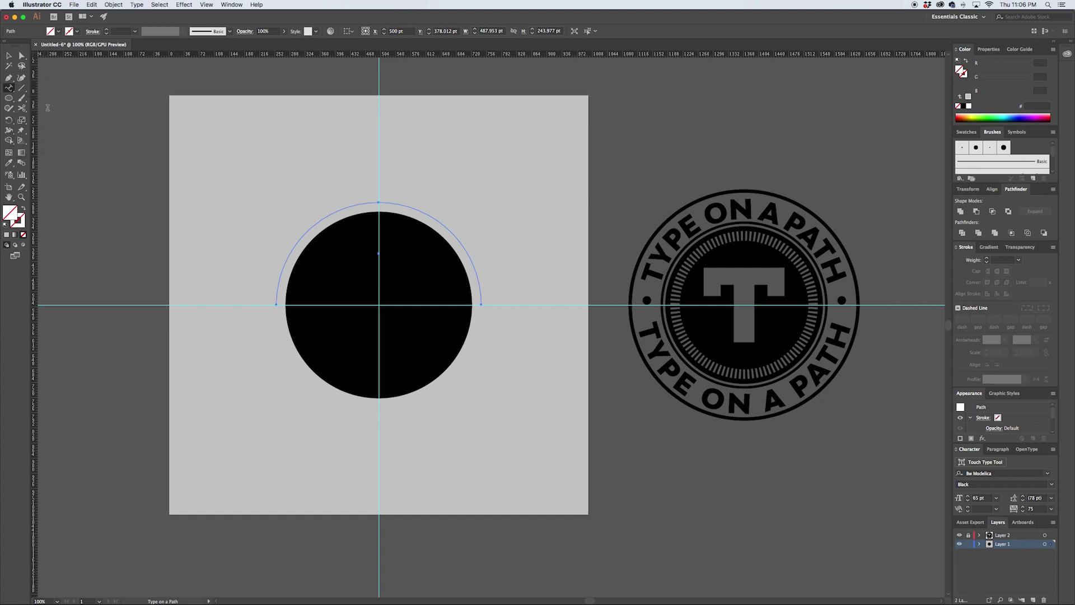
{"action": "left_click", "coordinate": [328, 212]}
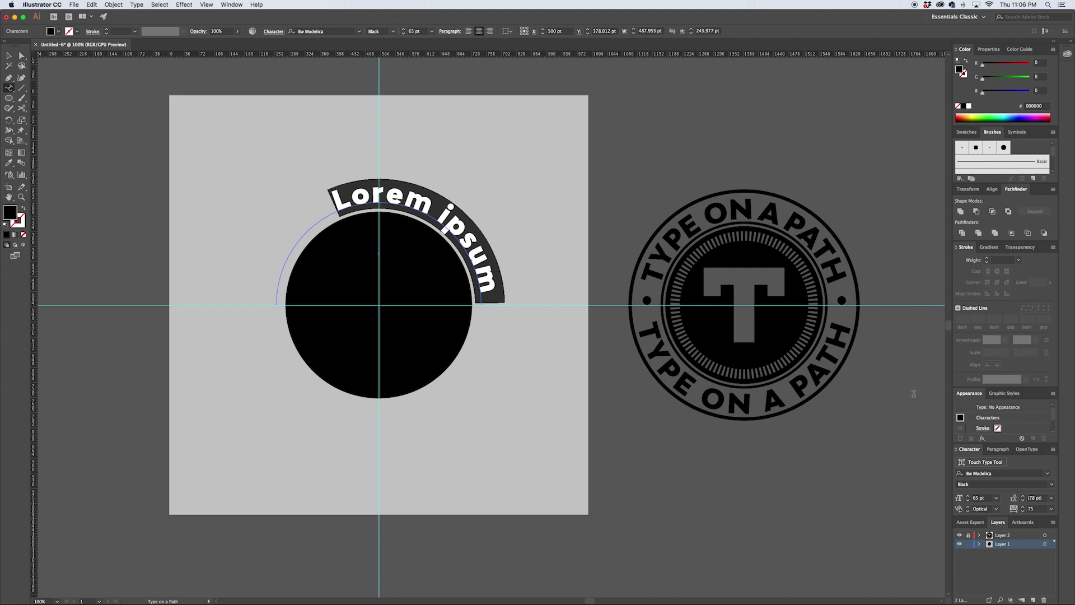
{"action": "left_click", "coordinate": [992, 451]}
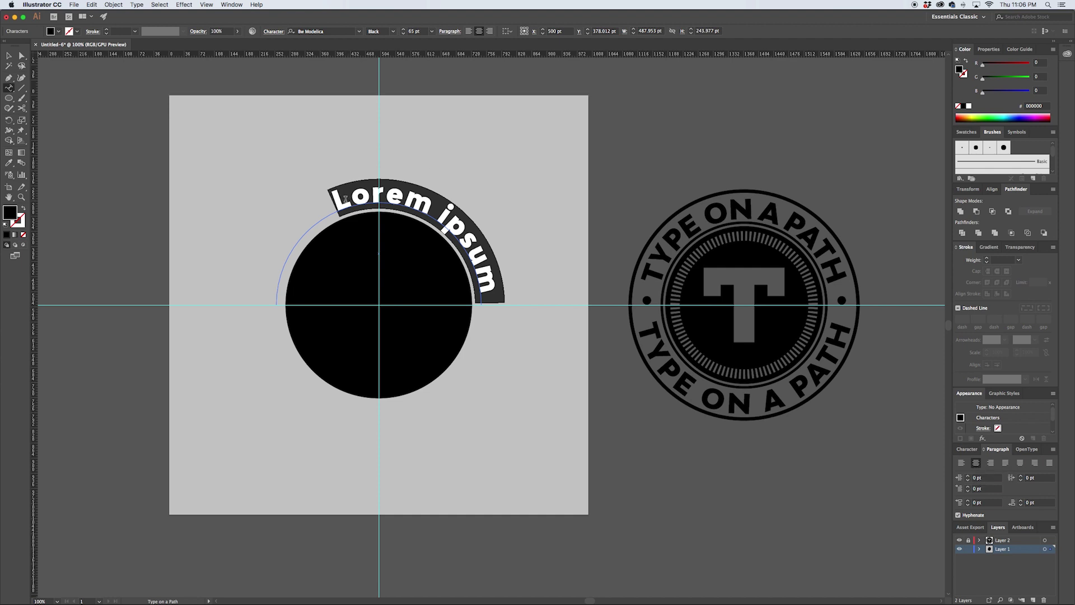
- Drag the path-type start and end brackets so 'Lorem ipsum' sits centred over the arc
{"action": "key", "text": "a"}
{"action": "left_click", "coordinate": [21, 56]}
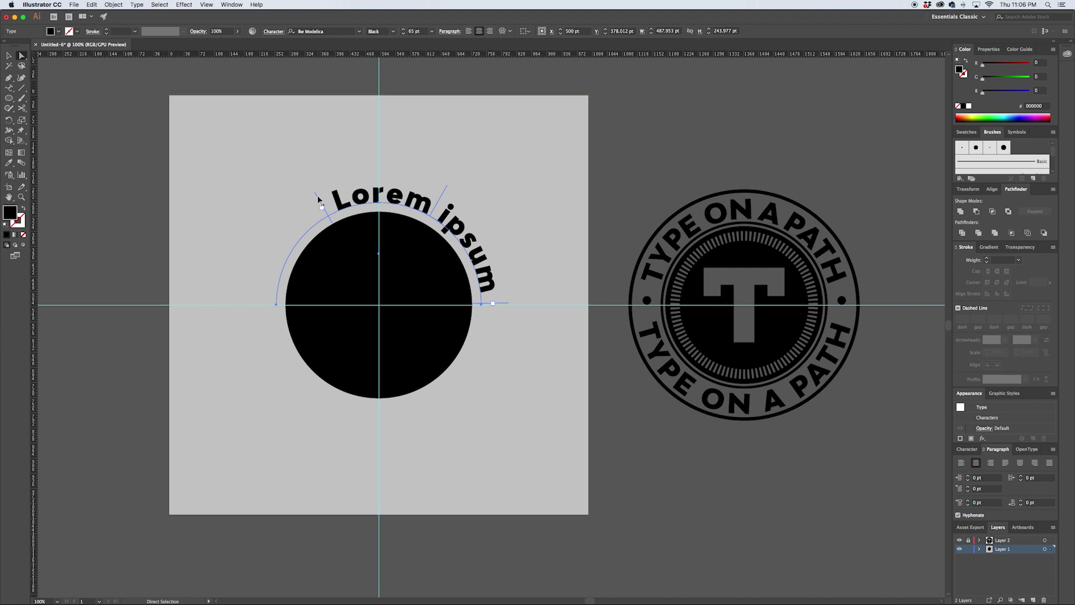
{"action": "left_click_drag", "start_coordinate": [319, 200], "coordinate": [241, 340]}
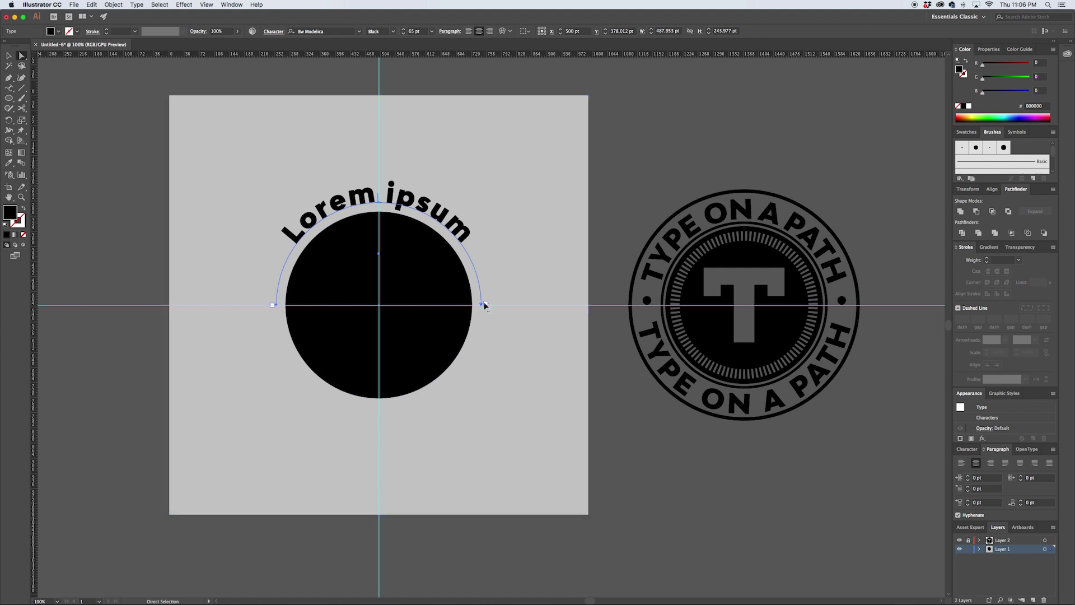
{"action": "left_click_drag", "start_coordinate": [484, 305], "coordinate": [482, 311]}
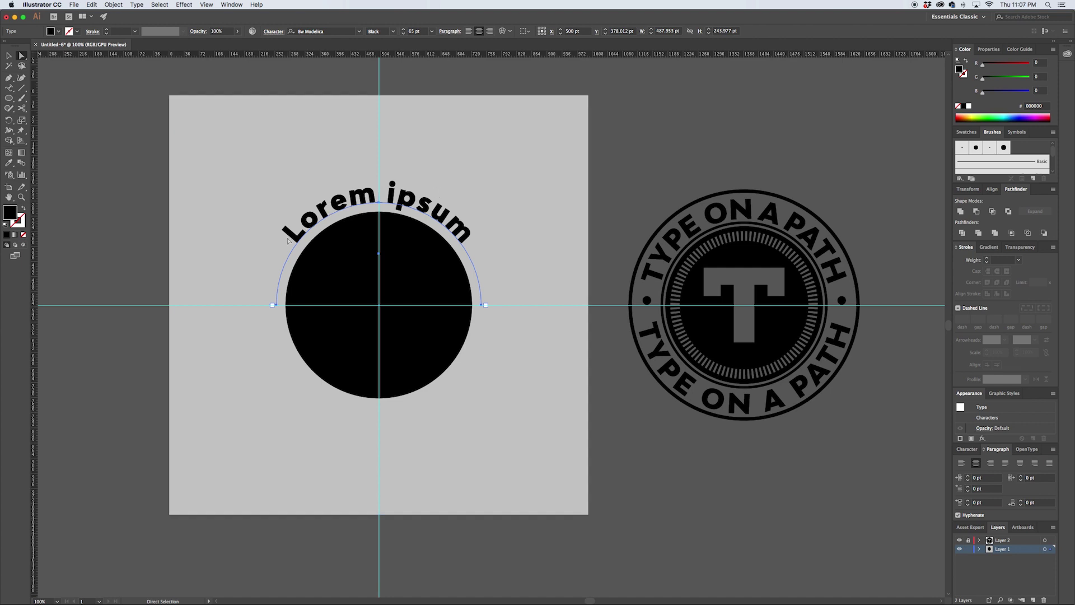
{"action": "double_click", "coordinate": [351, 200]}
- Replace the placeholder with 'SHORT' and reposition it along the arc
{"action": "key", "text": "super+a"}
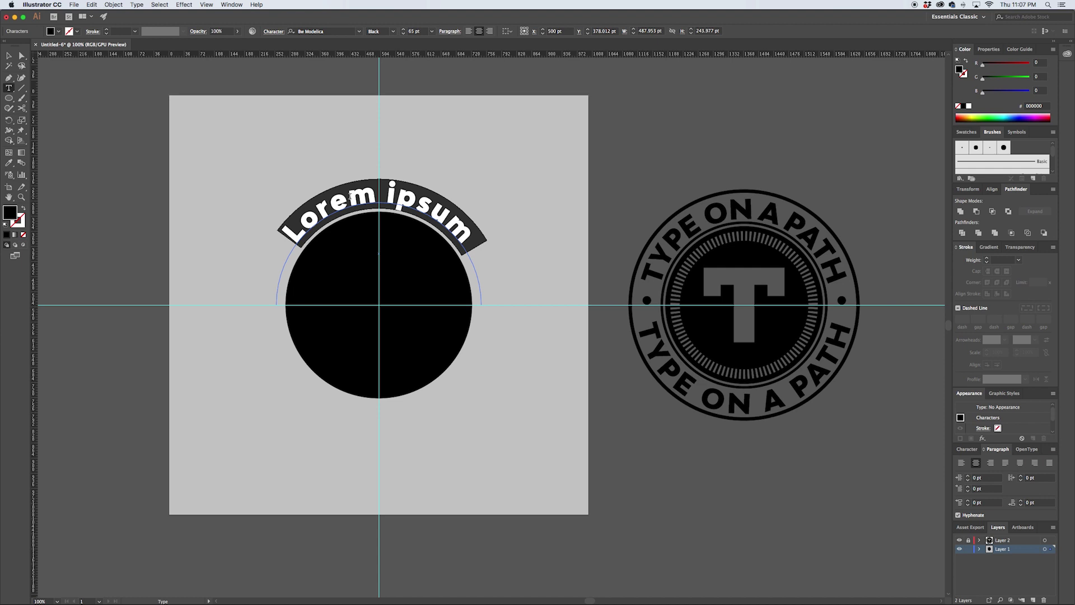
{"action": "type", "text": "SHORT"}
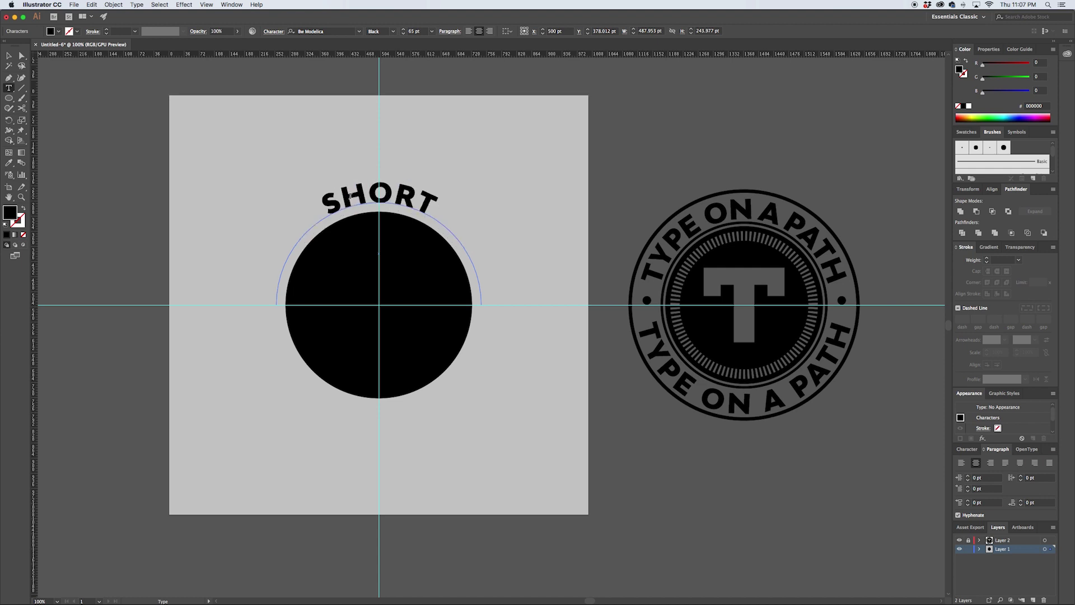
{"action": "left_click", "coordinate": [21, 55]}
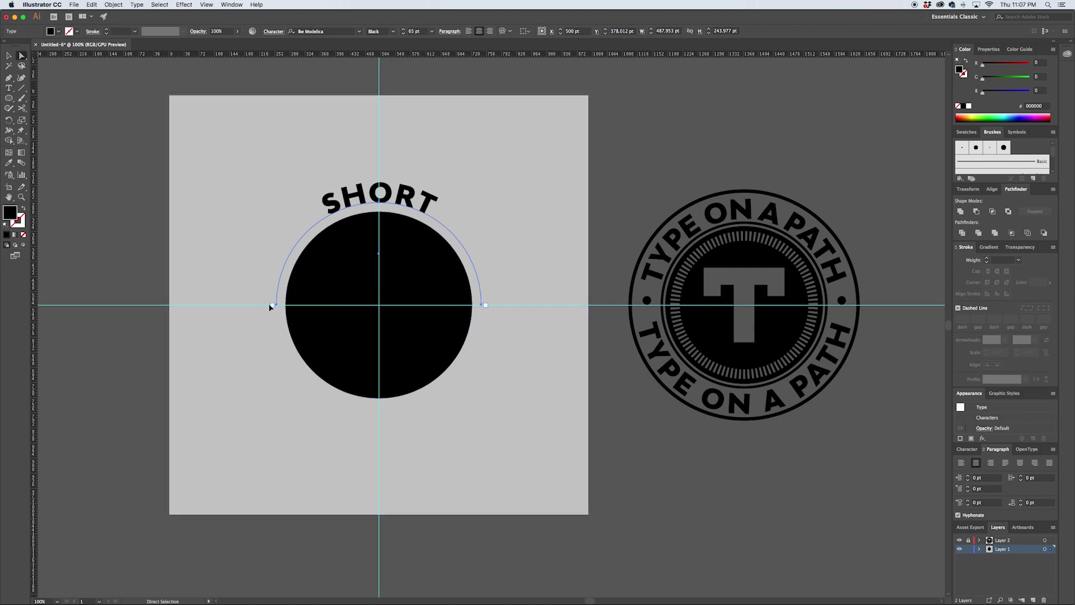
{"action": "left_click_drag", "start_coordinate": [270, 306], "coordinate": [244, 333]}
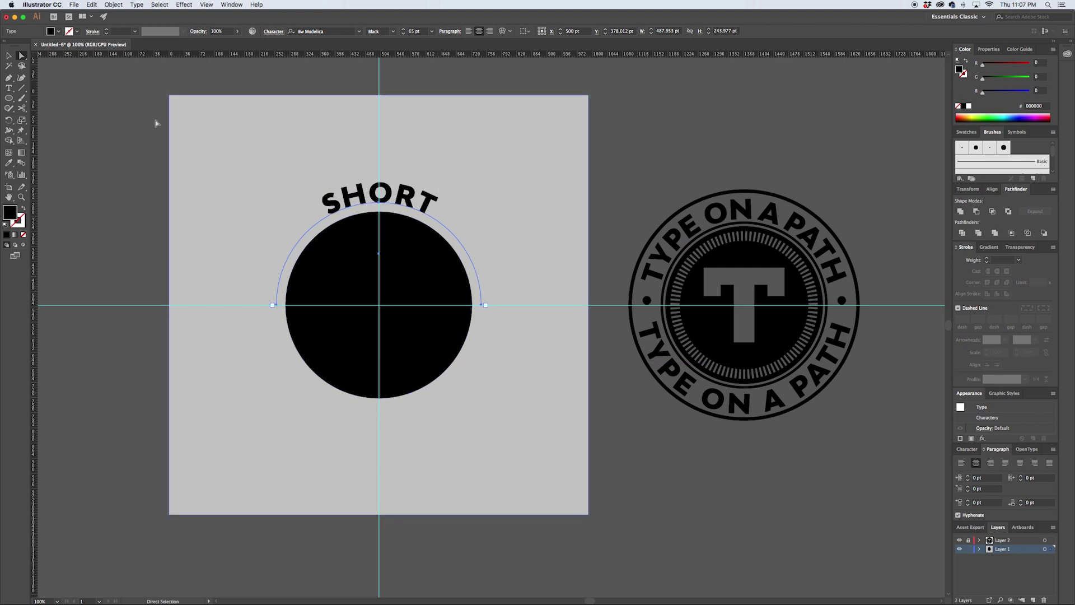
- Replace 'SHORT' with 'TYPE ON A PATH' on the top arc
{"action": "key", "text": "t"}
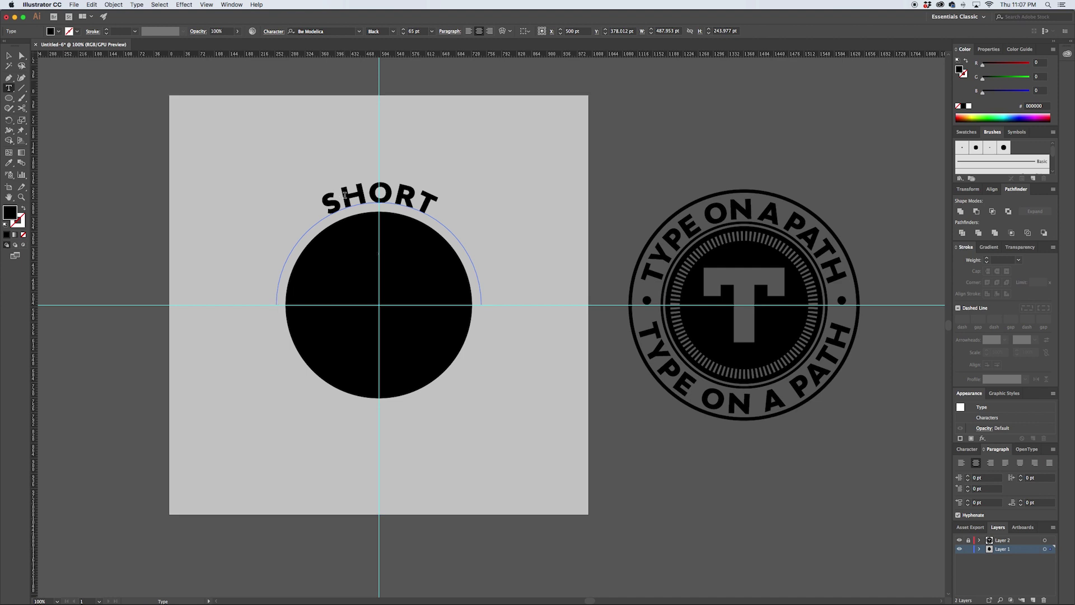
{"action": "double_click", "coordinate": [345, 194]}
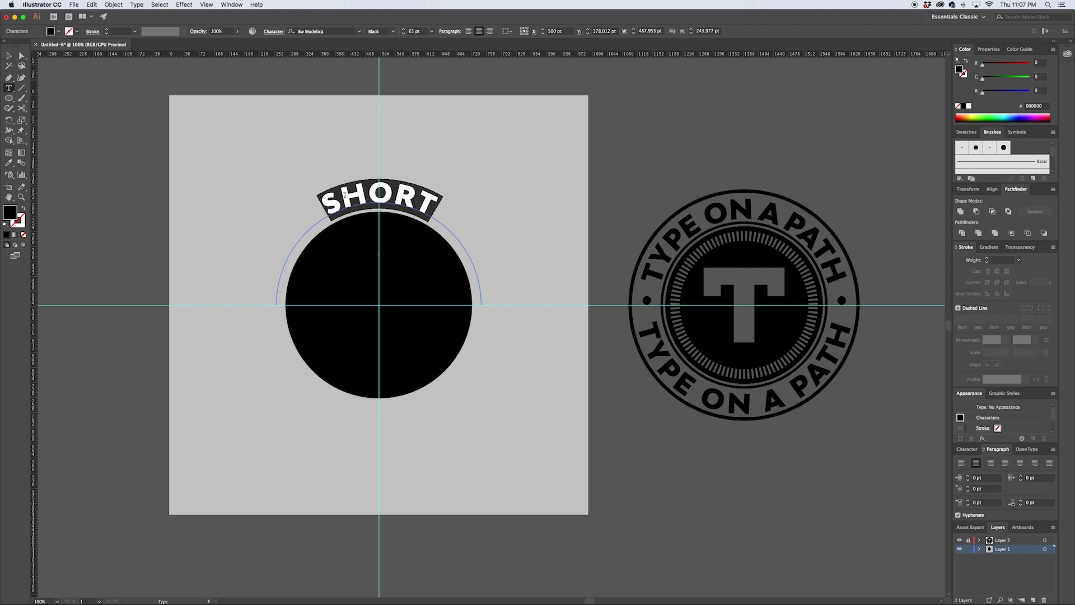
{"action": "type", "text": "TY"}
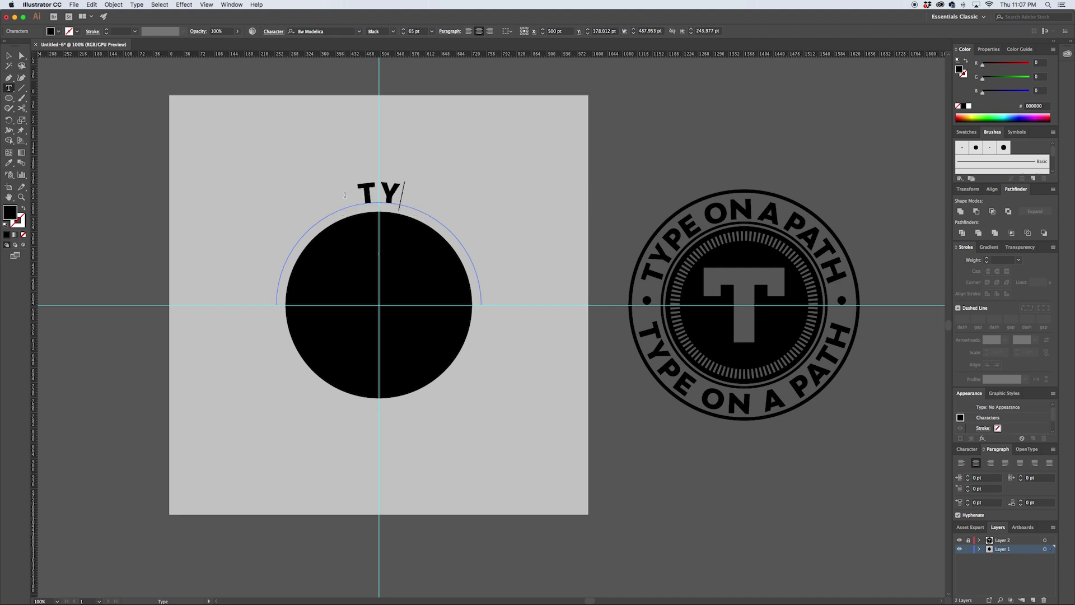
{"action": "type", "text": "PE ON A PATH"}
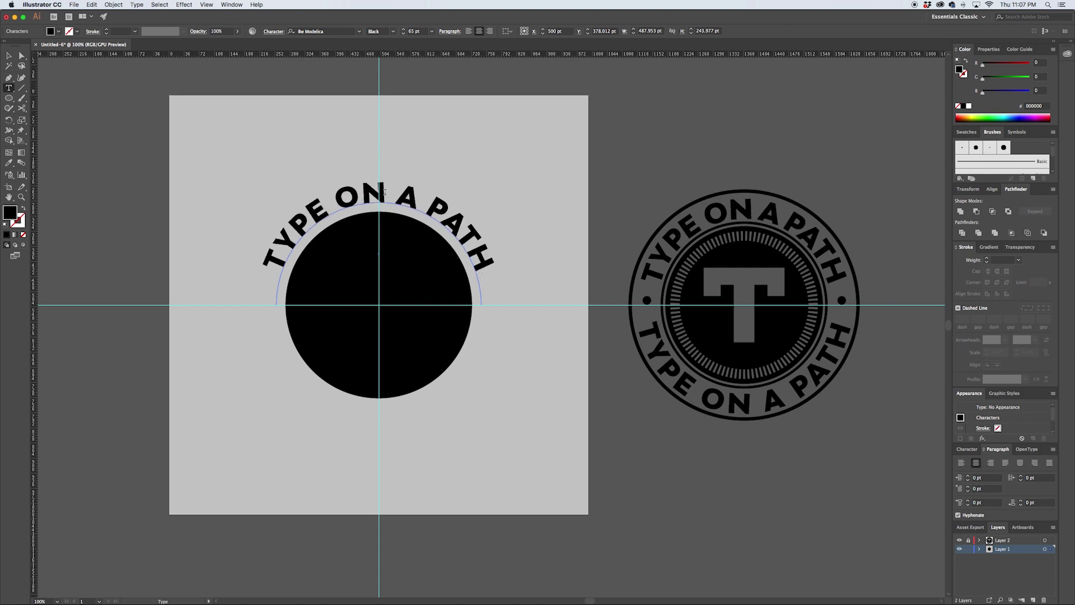
{"action": "triple_click", "coordinate": [280, 241]}
- Set the arched text to 60 pt with letter tracking of 25
{"action": "left_click", "coordinate": [417, 30]}
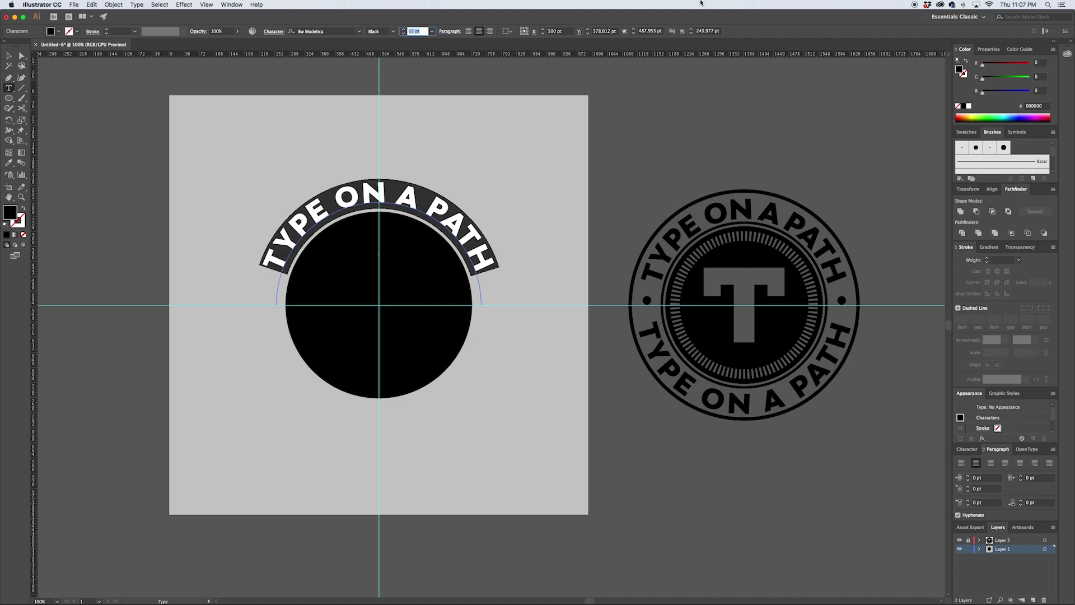
{"action": "type", "text": "60"}
{"action": "left_click", "coordinate": [8, 56]}
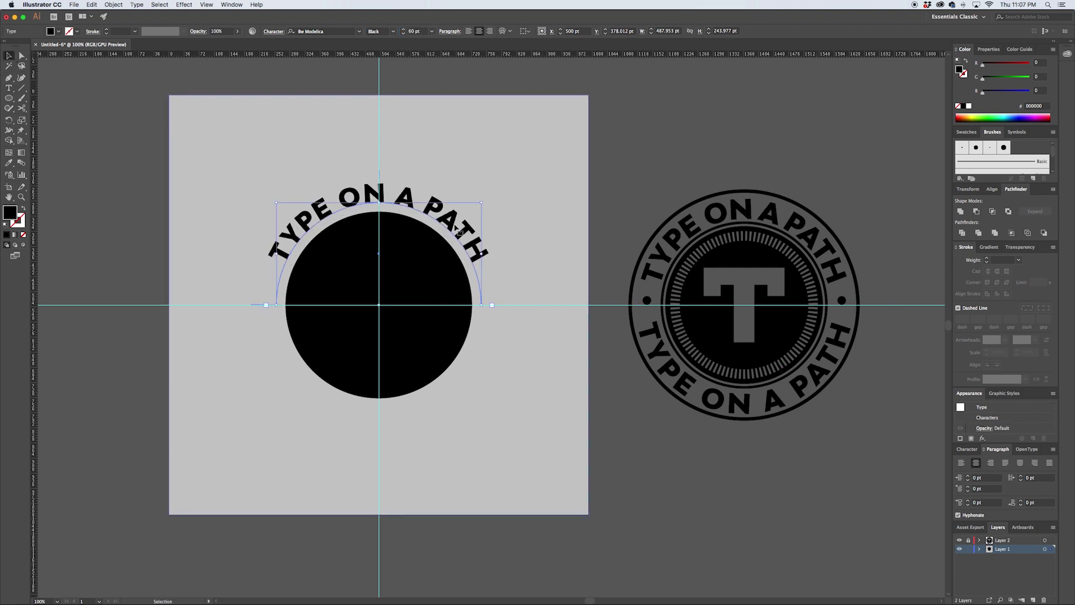
{"action": "left_click", "coordinate": [968, 448]}
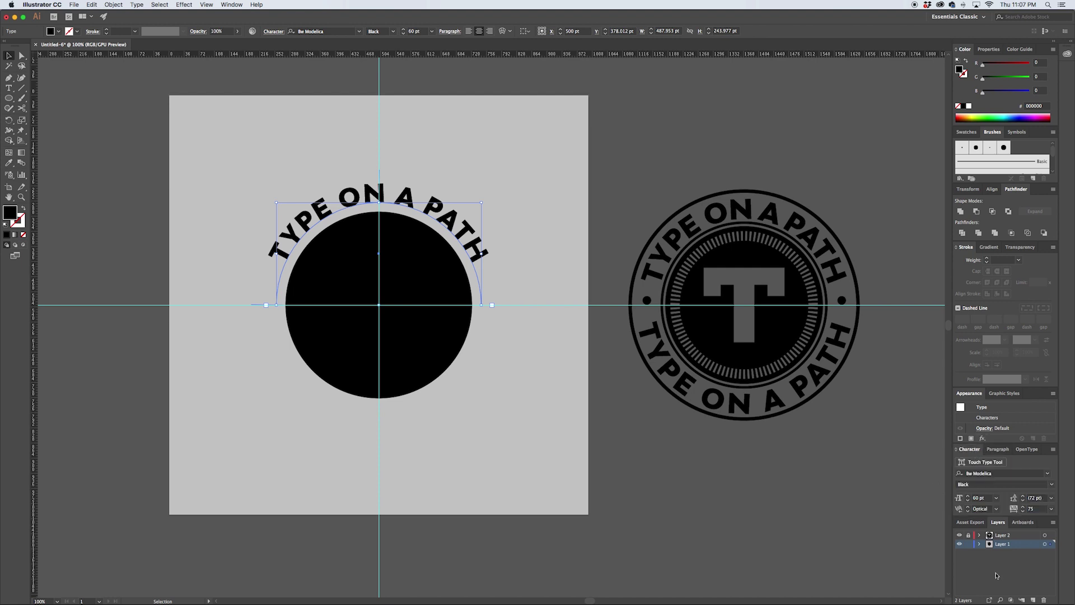
{"action": "left_click", "coordinate": [1052, 509]}
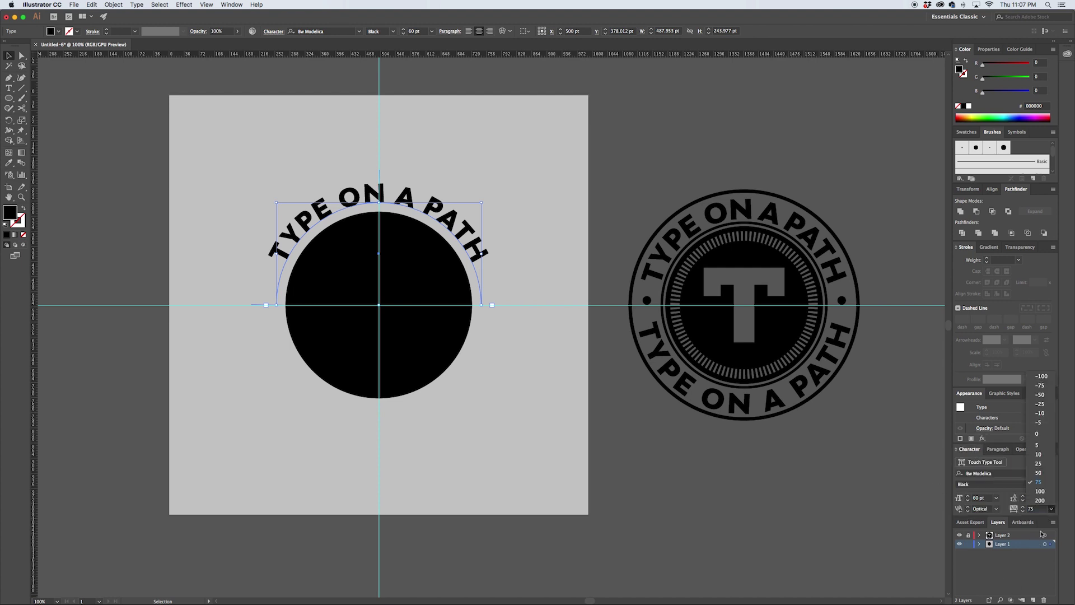
{"action": "left_click", "coordinate": [1039, 464]}
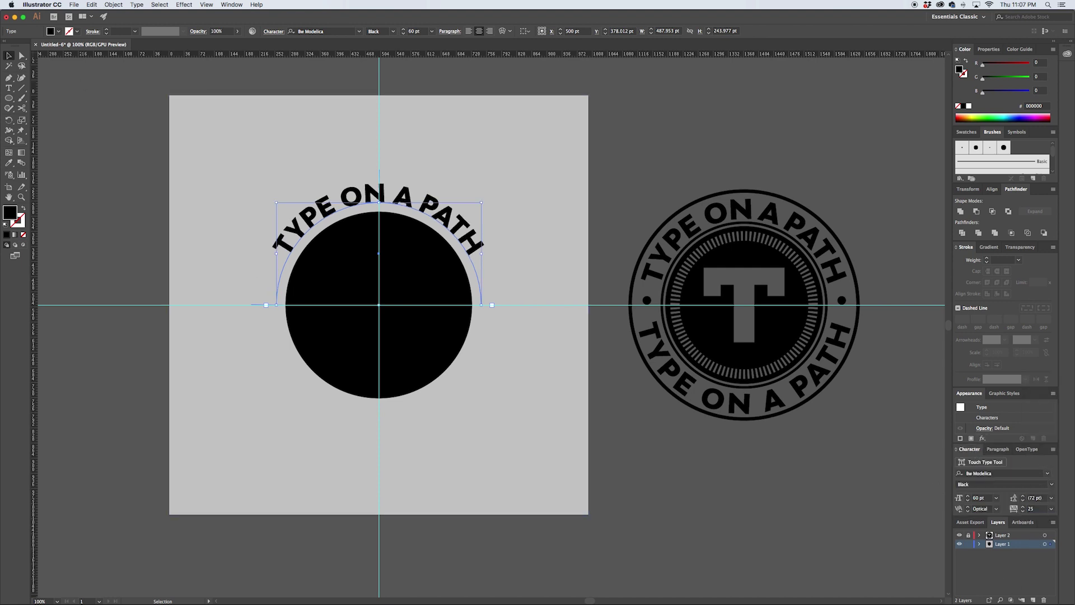
{"action": "left_click", "coordinate": [8, 56]}
- Select all the arched text and raise its font size to 65 pt
{"action": "left_click", "coordinate": [335, 190]}
{"action": "left_click", "coordinate": [347, 197]}
{"action": "double_click", "coordinate": [347, 197]}
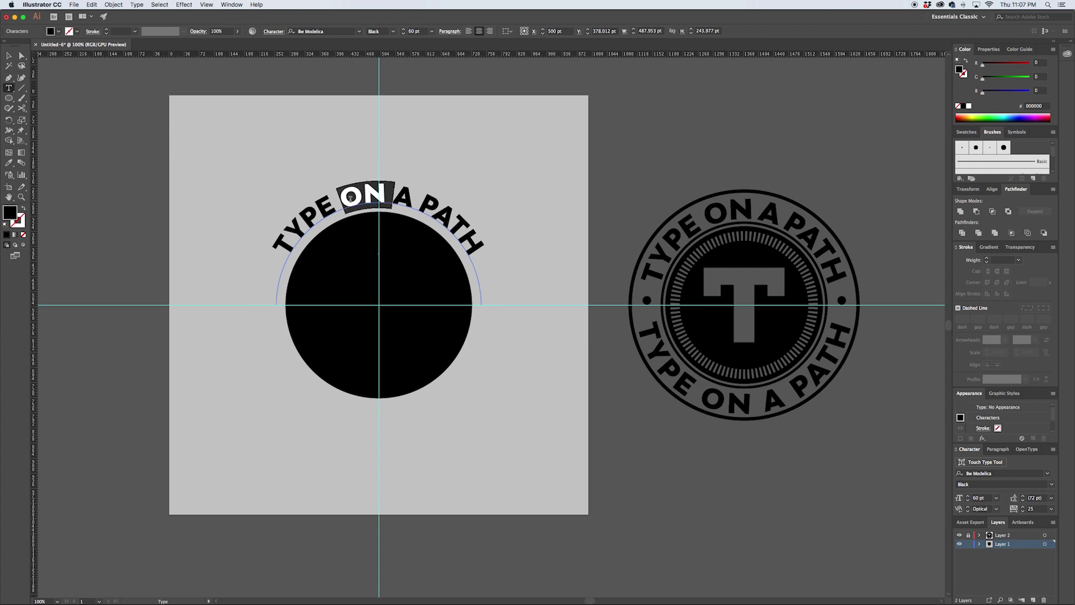
{"action": "key", "text": "super+a"}
{"action": "left_click", "coordinate": [414, 32]}
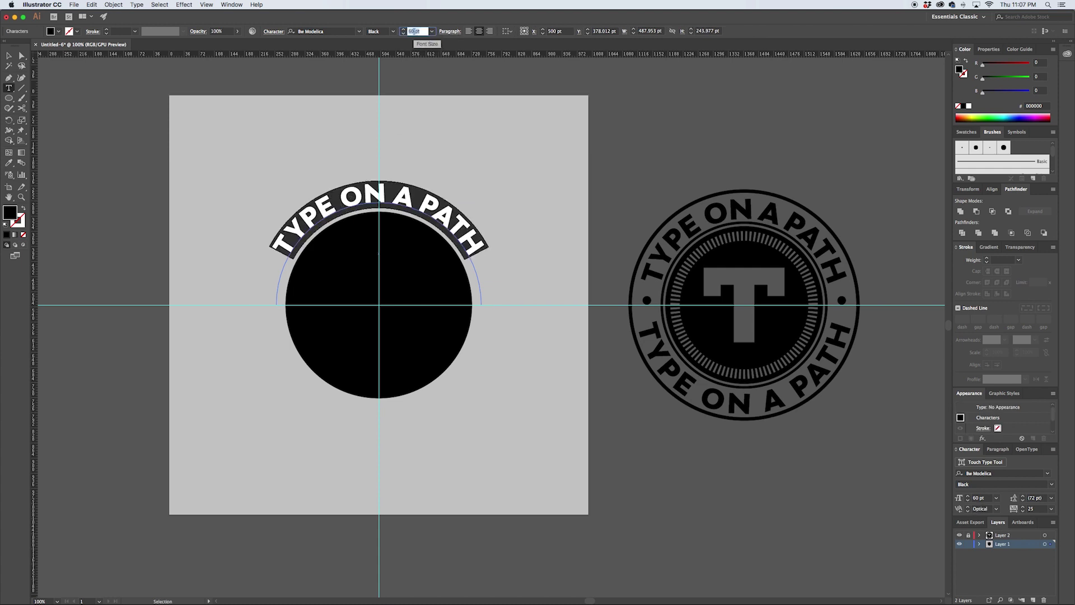
{"action": "type", "text": "65"}
{"action": "key", "text": "Return"}
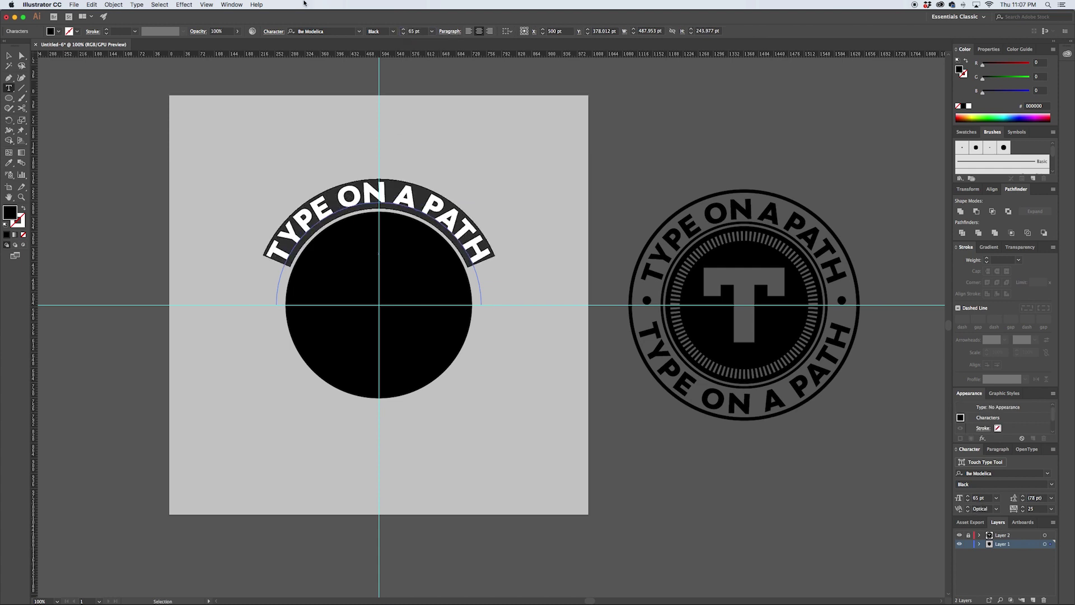
{"action": "left_click", "coordinate": [8, 56]}
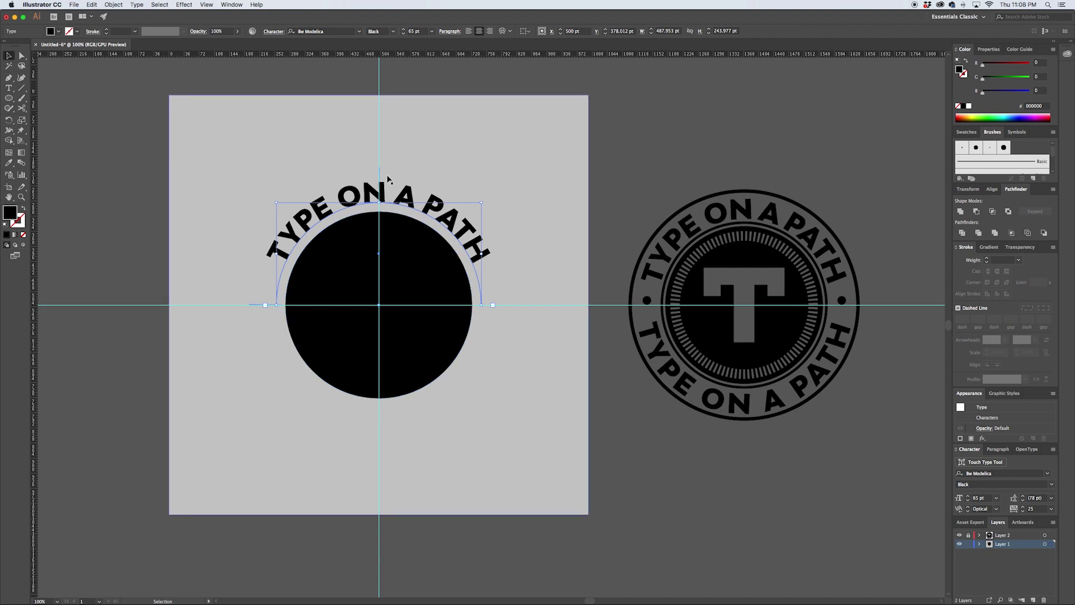
- Scale the black circle up so it extends past the top text
{"action": "left_click", "coordinate": [692, 119]}
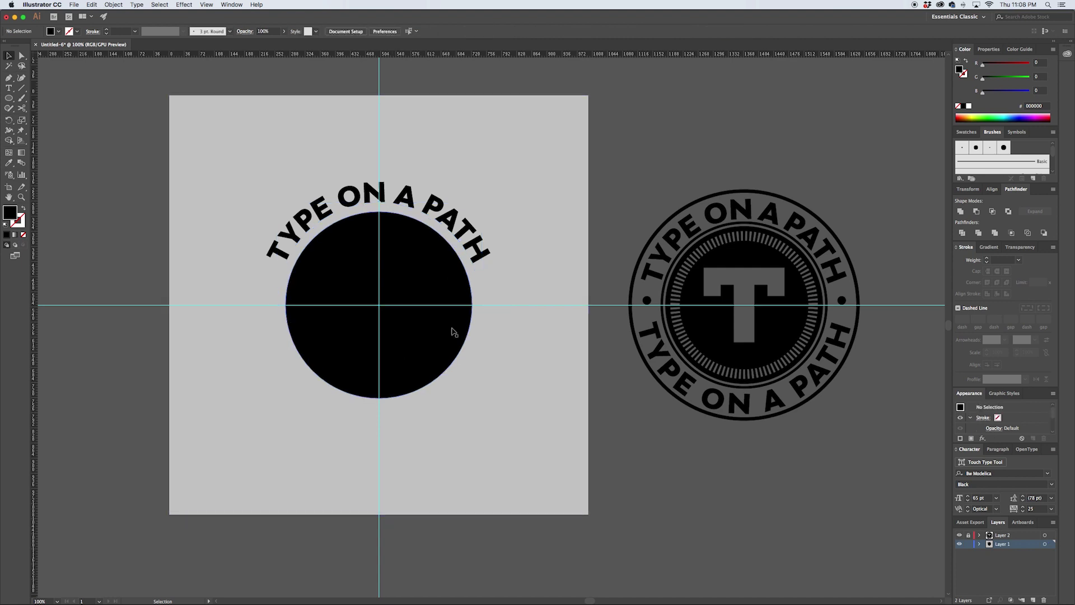
{"action": "left_click", "coordinate": [394, 280]}
{"action": "key", "text": "a"}
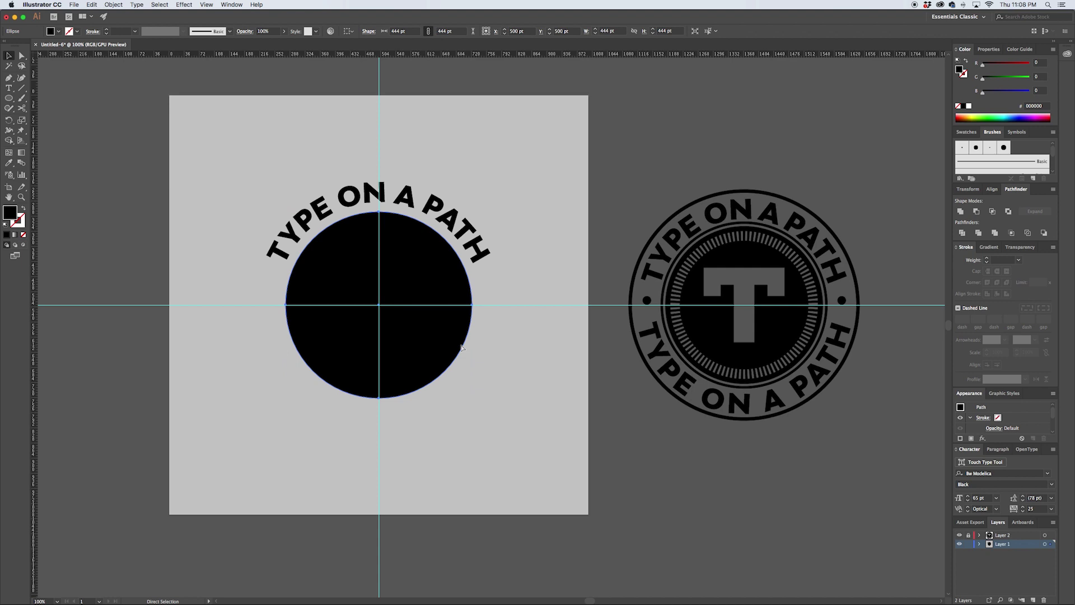
{"action": "key", "text": "v"}
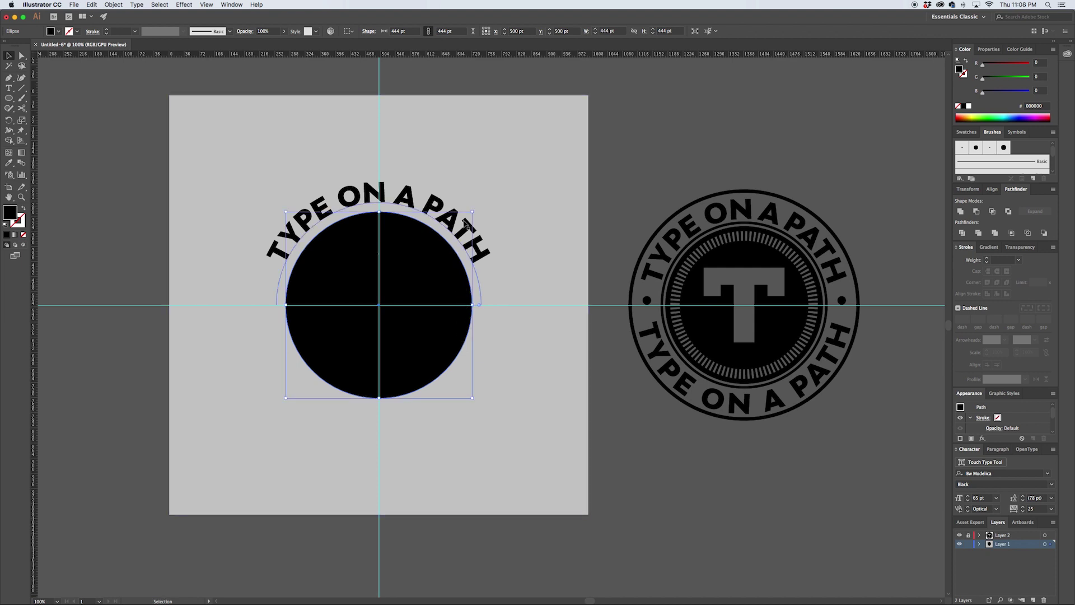
{"action": "left_click_drag", "start_coordinate": [472, 213], "coordinate": [482, 192]}
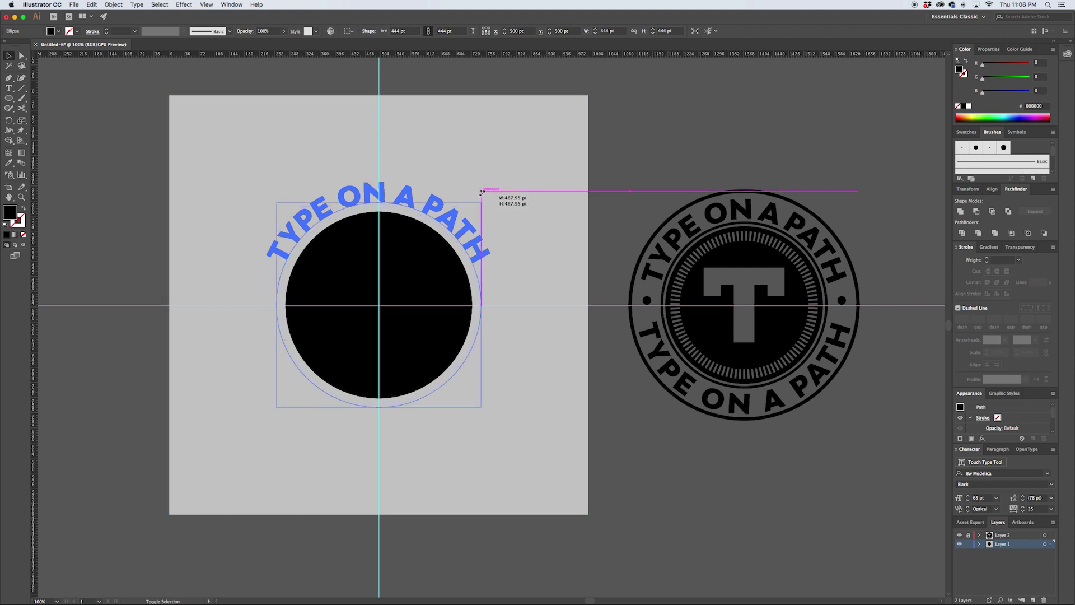
{"action": "left_click_drag", "start_coordinate": [481, 192], "coordinate": [504, 140]}
{"action": "left_click", "coordinate": [436, 168]}
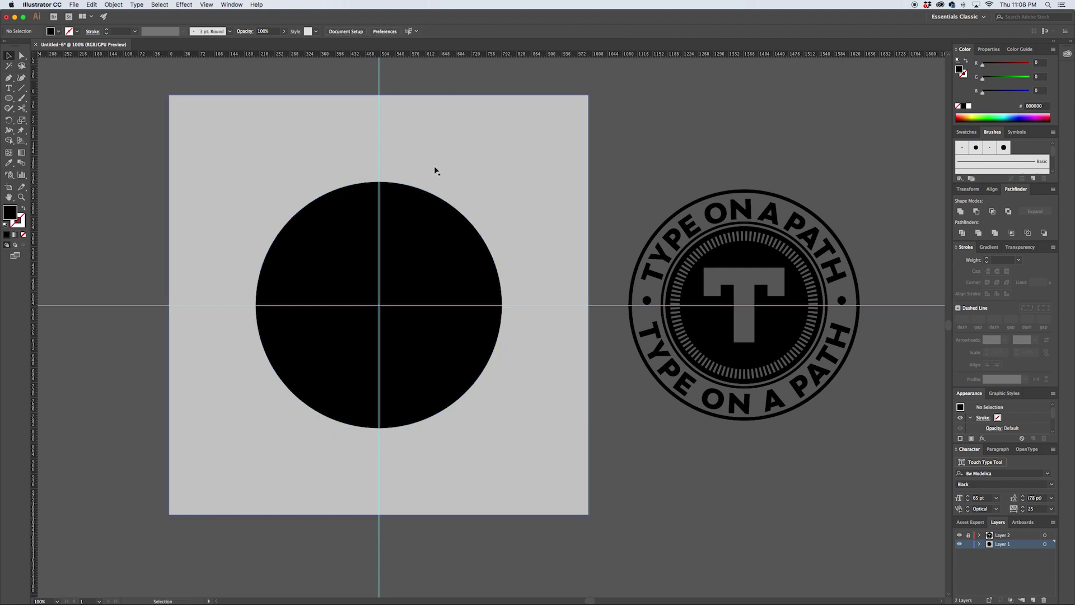
- Delete the enlarged circle's top anchor, set its fill to None, and switch to Outline view
{"action": "key", "text": "a"}
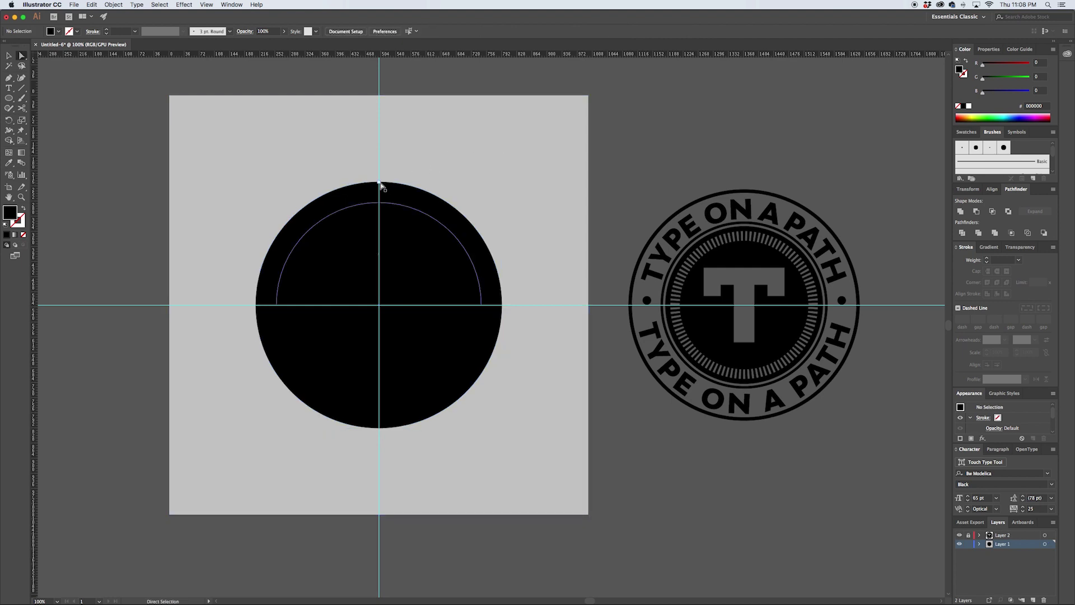
{"action": "left_click", "coordinate": [379, 183]}
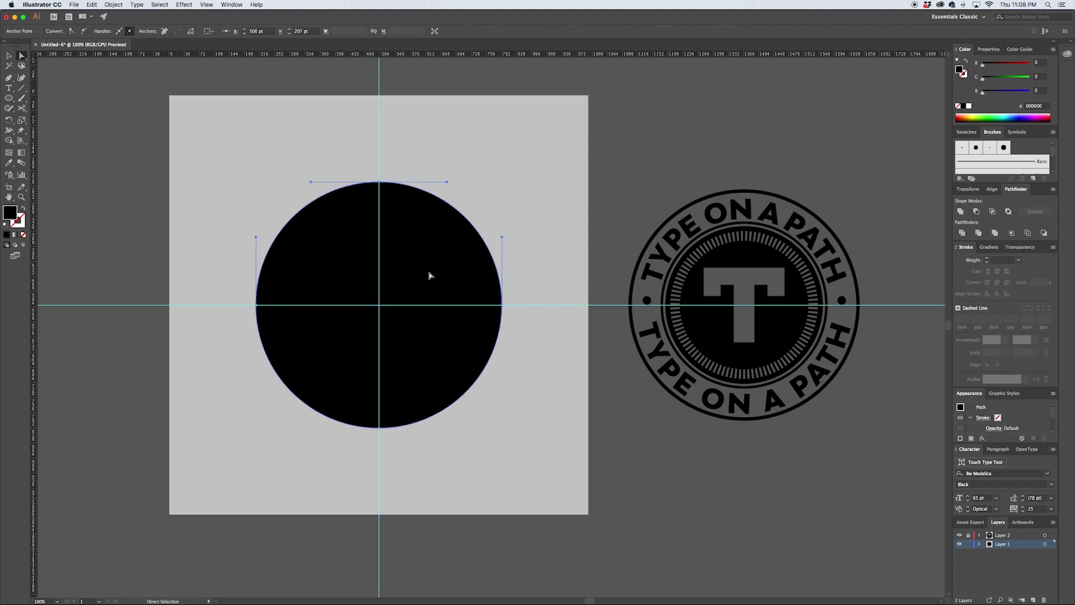
{"action": "key", "text": "Delete"}
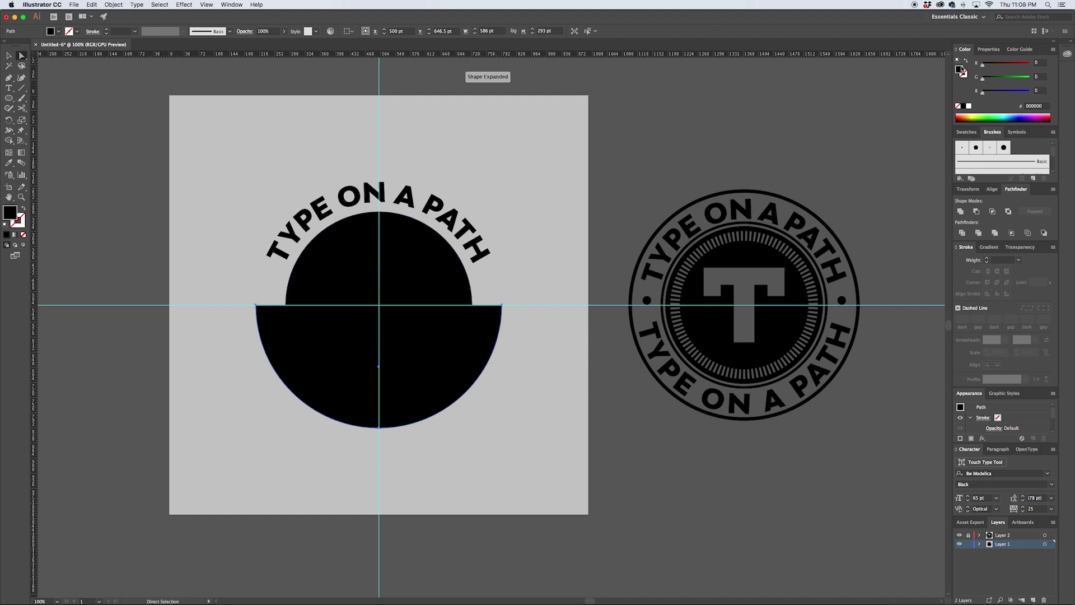
{"action": "left_click", "coordinate": [958, 106]}
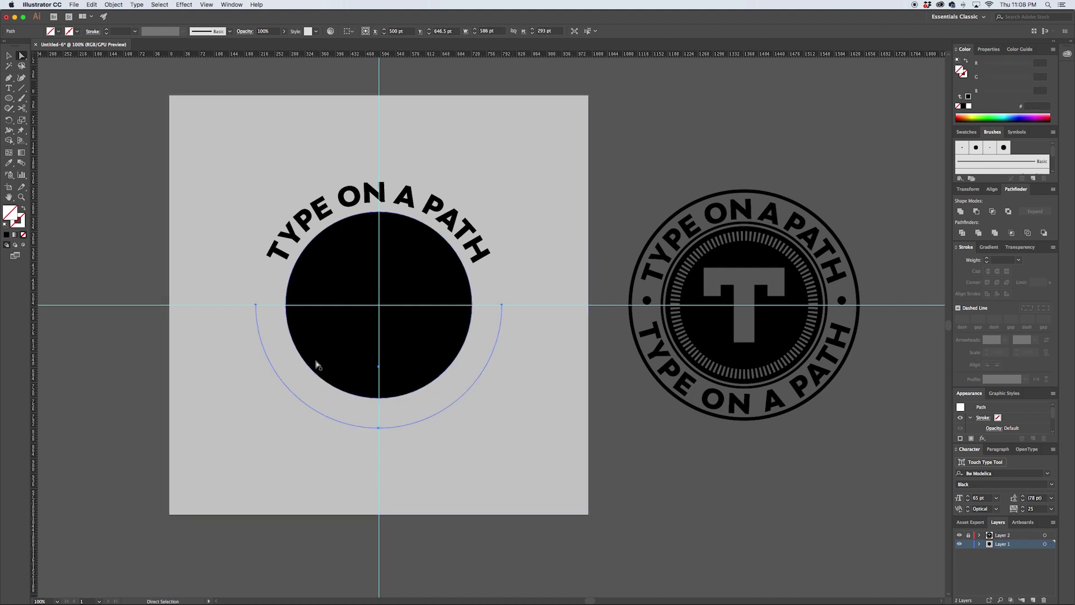
{"action": "key", "text": "super+y"}
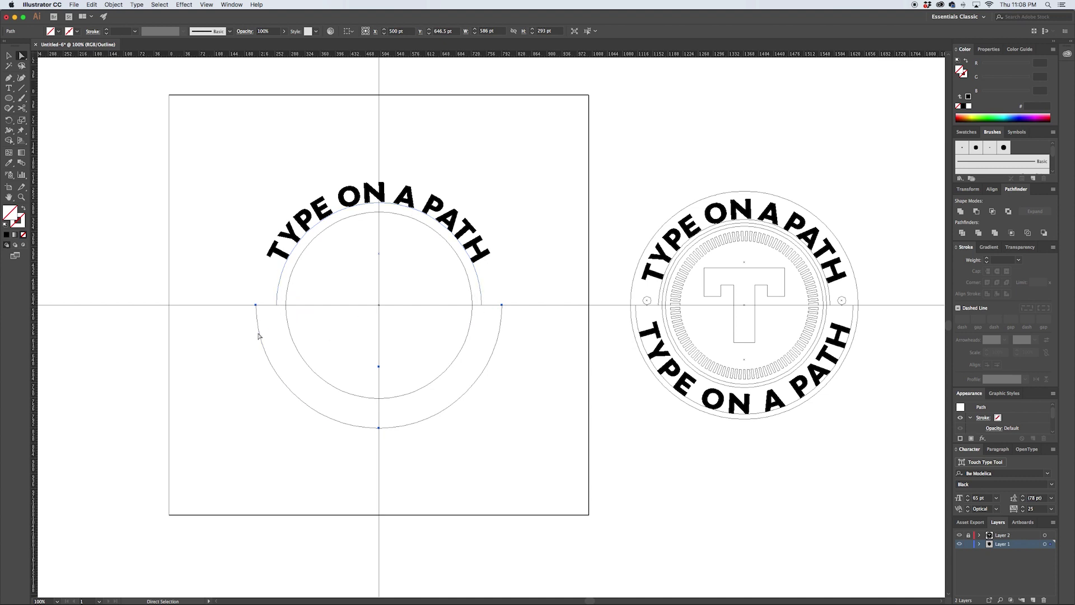
{"action": "left_click", "coordinate": [255, 305]}
- Start path text at the lower arc's left end and drag its brackets to position it along the arc
{"action": "left_click_drag", "start_coordinate": [8, 88], "coordinate": [39, 108]}
{"action": "left_click", "coordinate": [258, 331]}
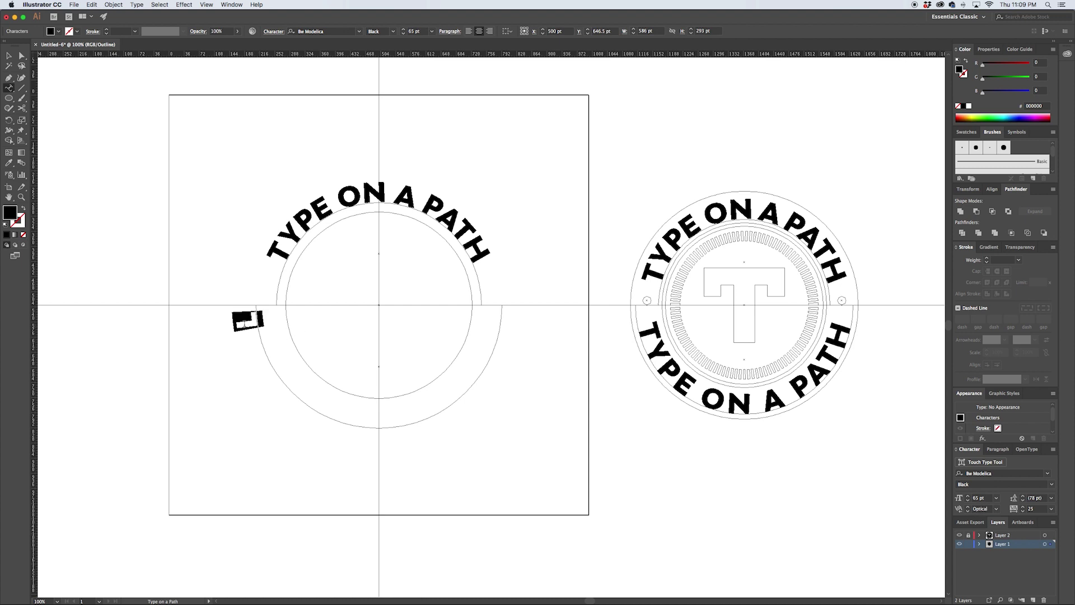
{"action": "type", "text": "T"}
{"action": "left_click", "coordinate": [21, 55]}
{"action": "left_click", "coordinate": [248, 302]}
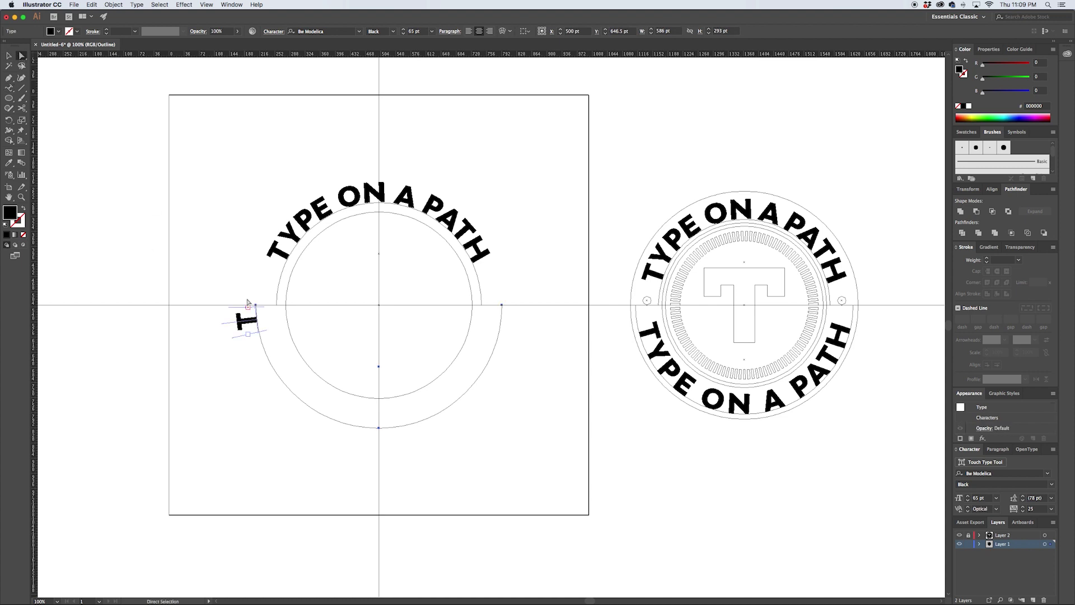
{"action": "left_click_drag", "start_coordinate": [256, 336], "coordinate": [544, 237]}
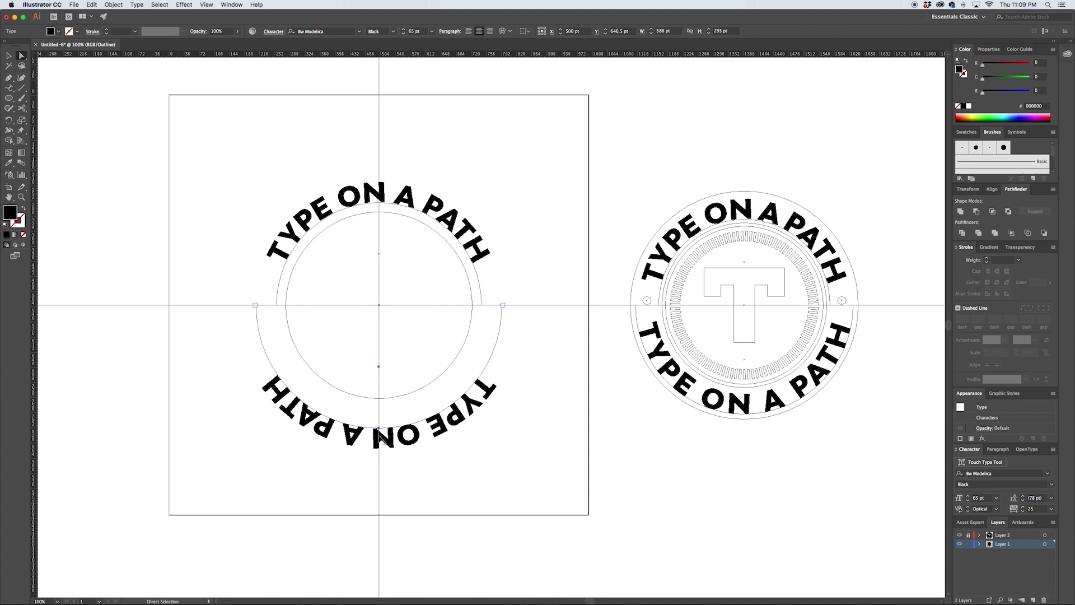
{"action": "left_click_drag", "start_coordinate": [378, 439], "coordinate": [385, 409]}
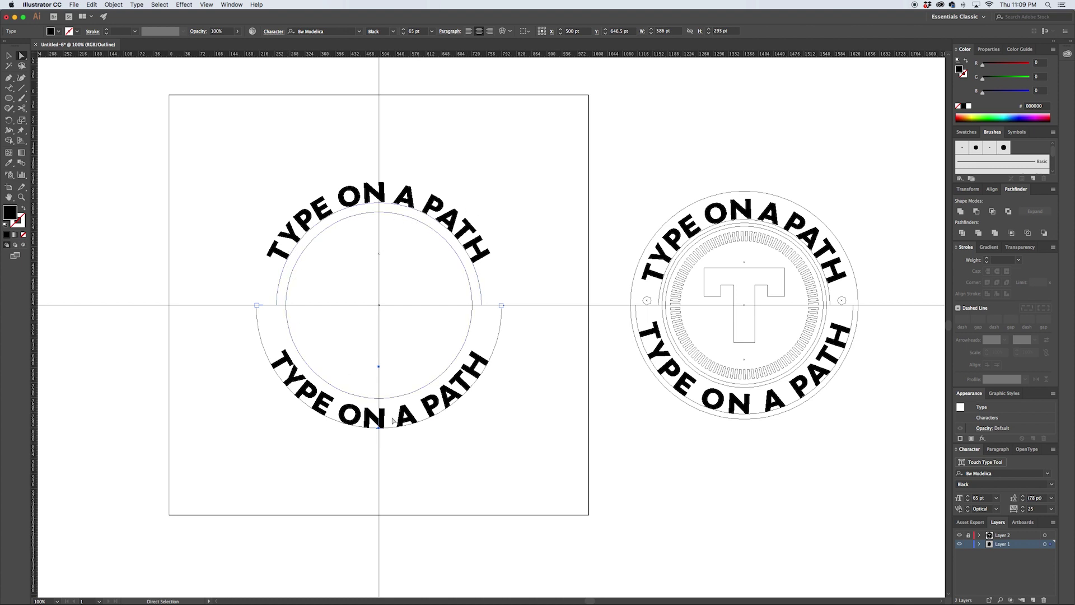
- Set the bottom text's tracking to 100 and return to the full-colour preview
{"action": "left_click", "coordinate": [1052, 509]}
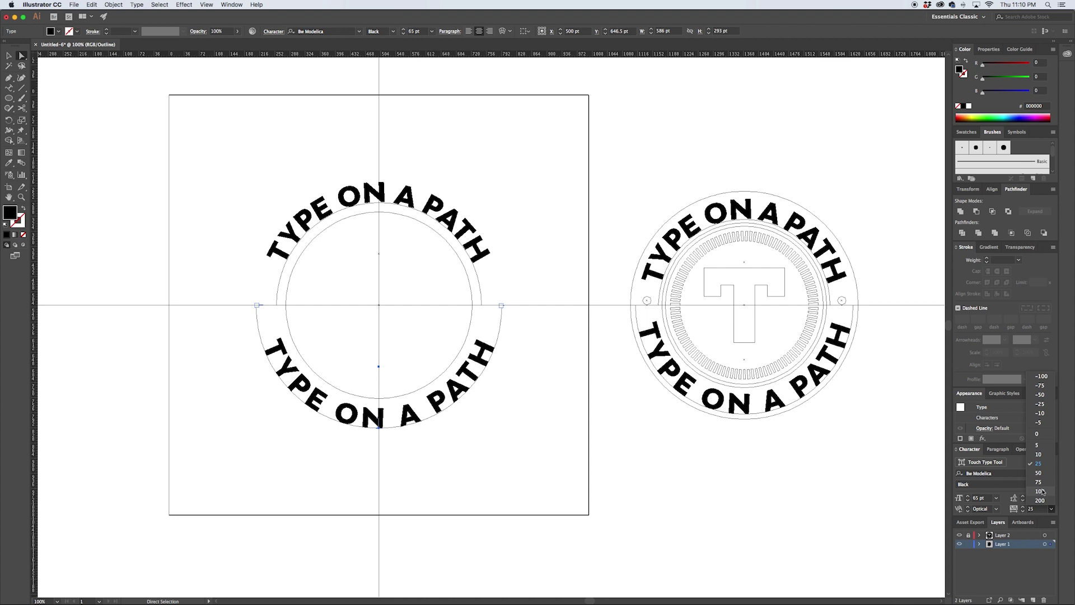
{"action": "left_click", "coordinate": [1041, 491]}
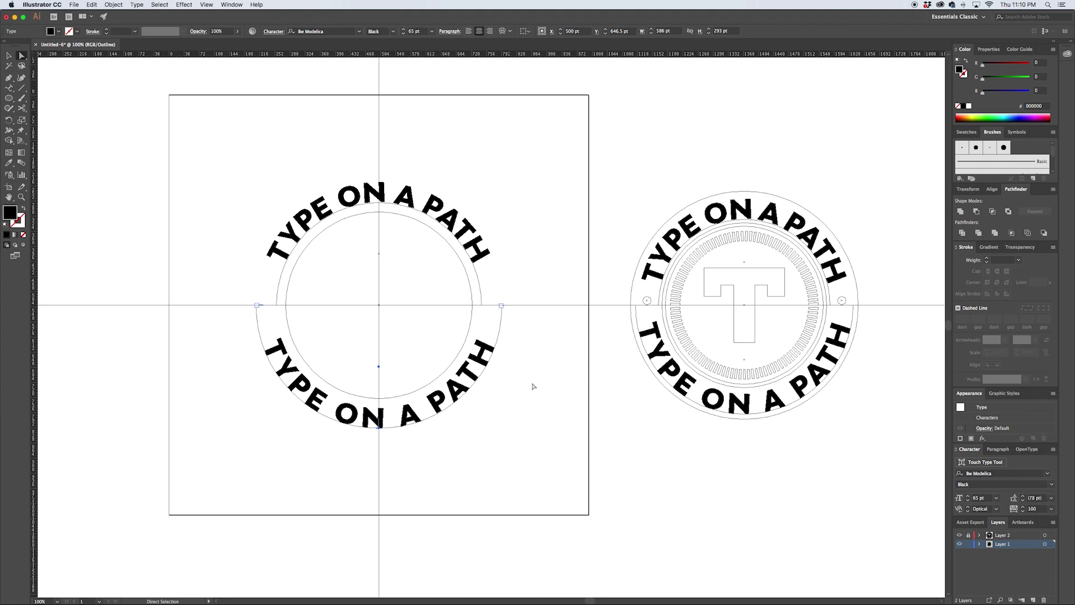
{"action": "key", "text": "super+y"}
{"action": "left_click", "coordinate": [8, 55]}
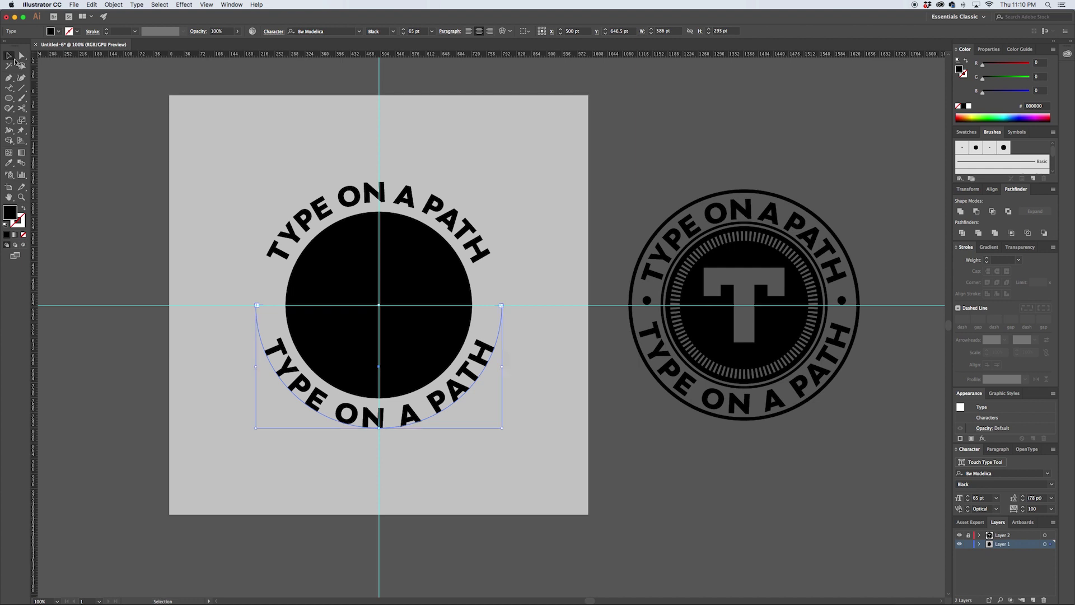
- Turn a circle copy into a black outline ring, scale it up, and give it an 8 pt stroke
{"action": "left_click", "coordinate": [295, 486]}
{"action": "key", "text": "a"}
{"action": "left_click", "coordinate": [364, 418]}
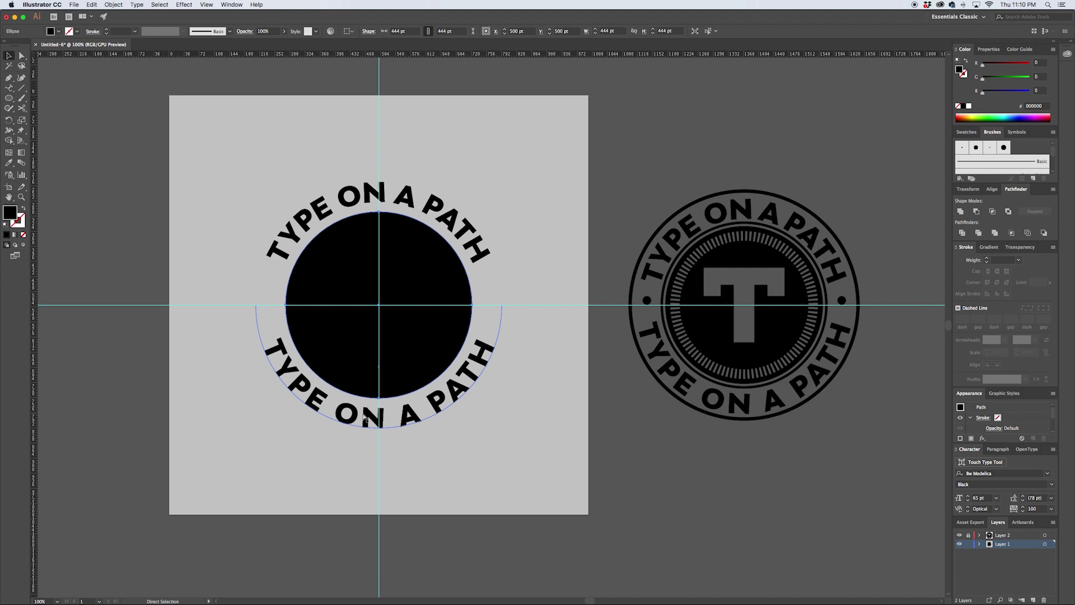
{"action": "left_click_drag", "start_coordinate": [471, 211], "coordinate": [486, 208]}
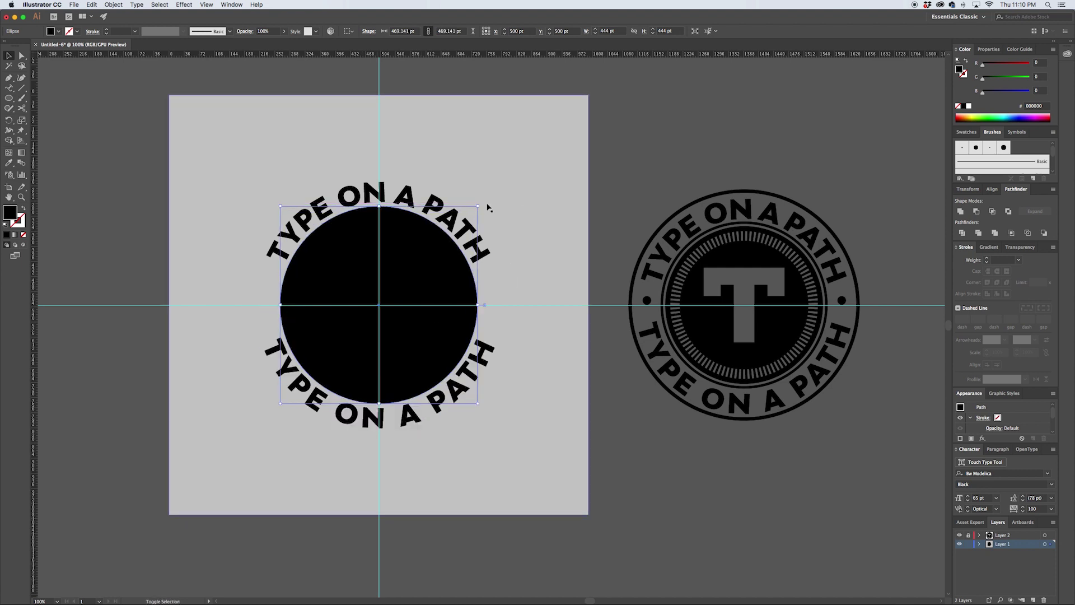
{"action": "left_click", "coordinate": [965, 62]}
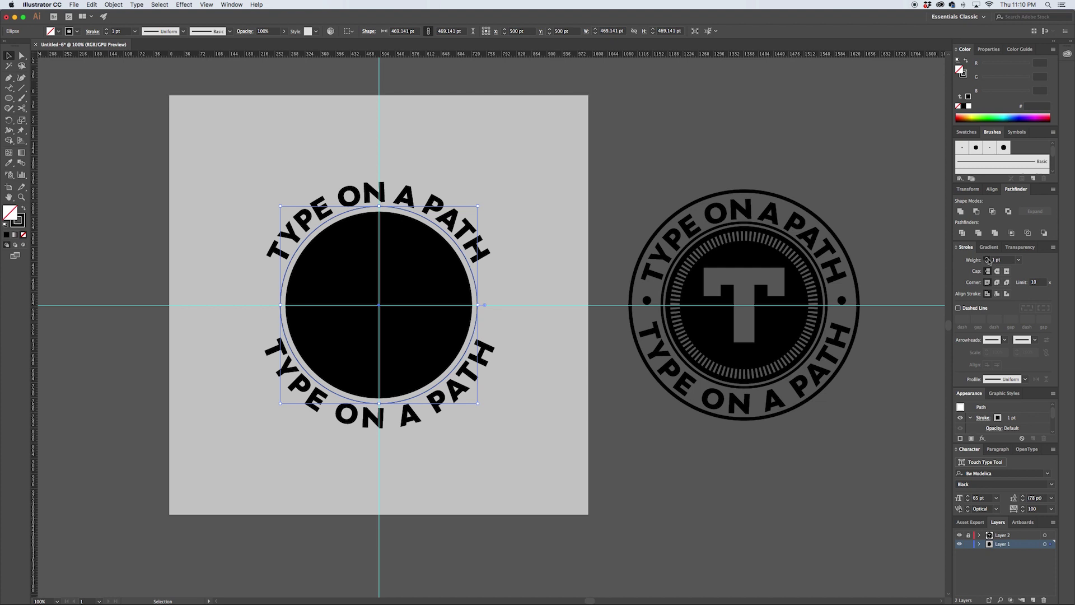
{"action": "scroll", "coordinate": [988, 261], "scroll_direction": "up", "scroll_amount": 7}
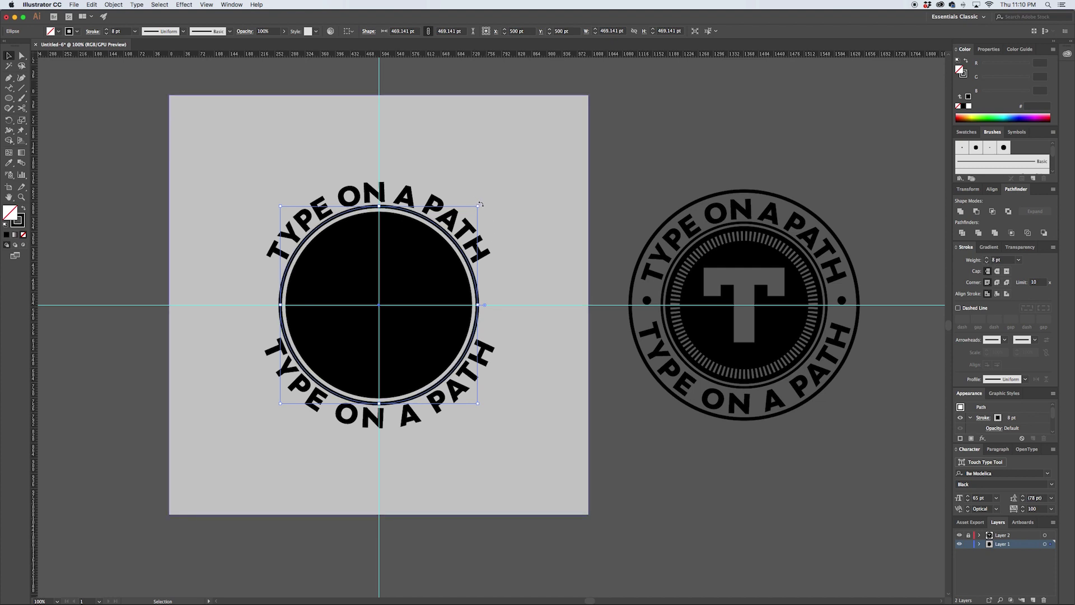
{"action": "left_click", "coordinate": [480, 280]}
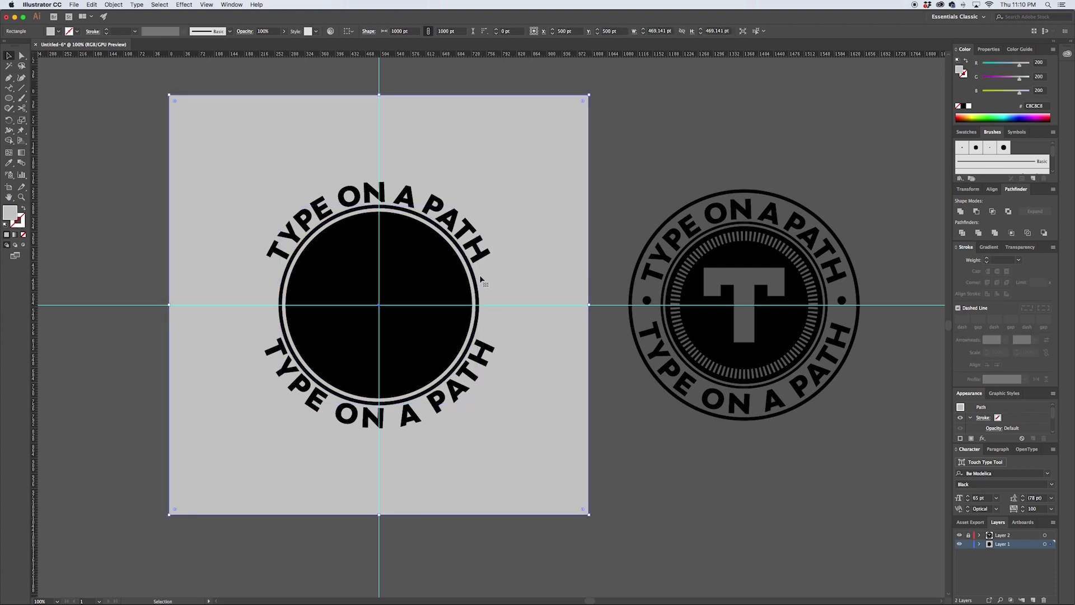
{"action": "left_click", "coordinate": [476, 281]}
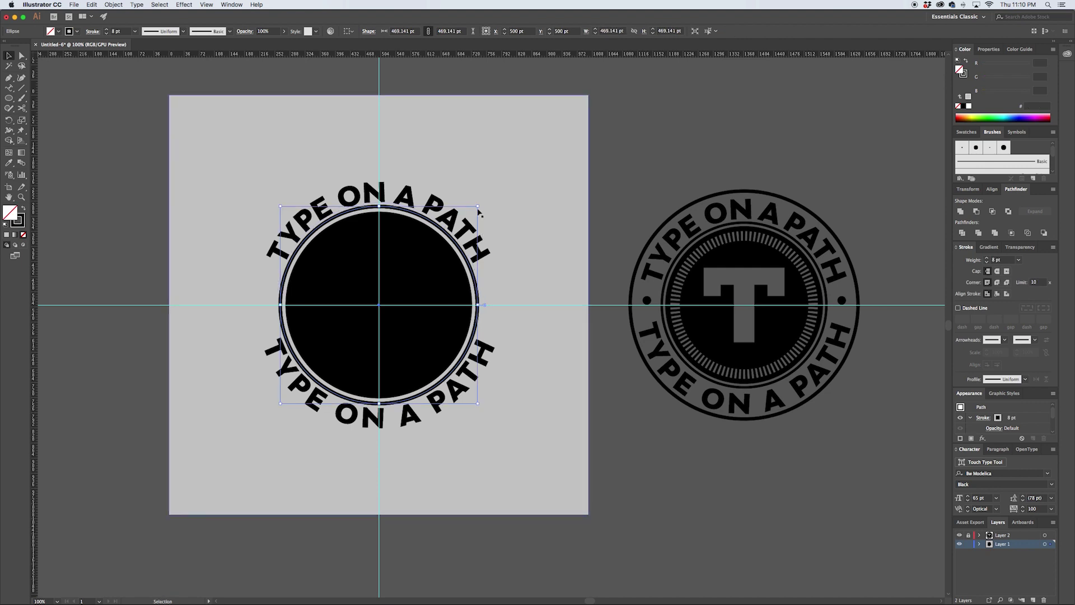
{"action": "left_click_drag", "start_coordinate": [478, 211], "coordinate": [508, 171]}
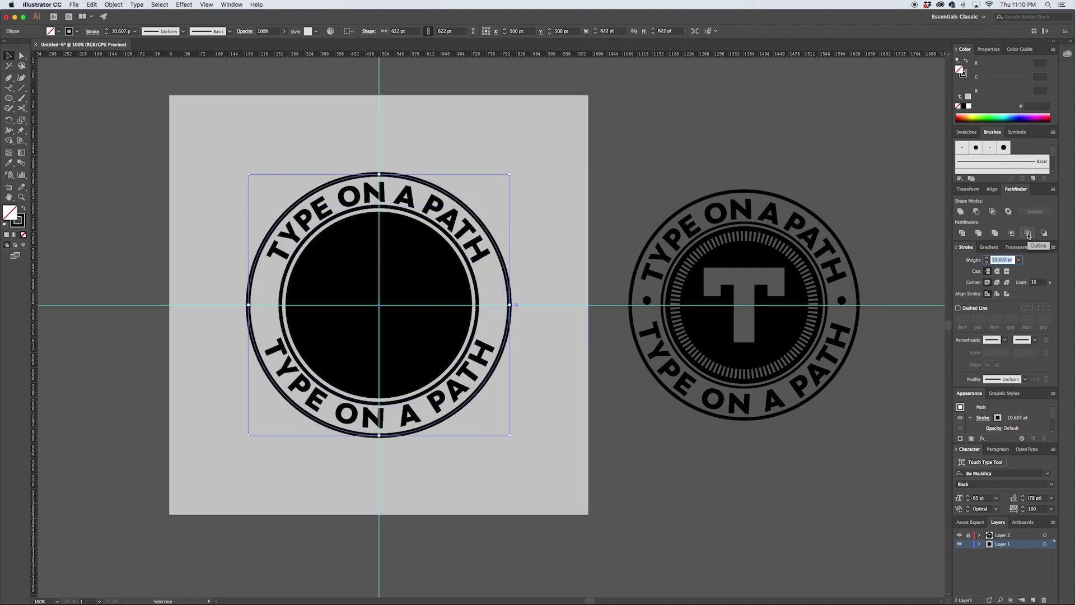
{"action": "type", "text": "8"}
{"action": "key", "text": "Return"}
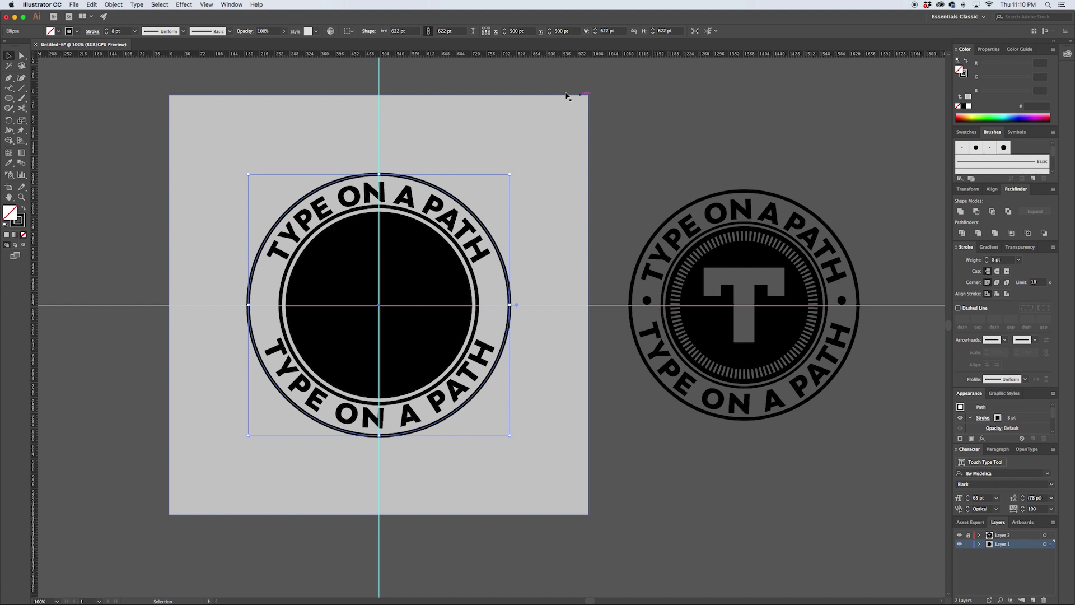
{"action": "key", "text": "Delete"}
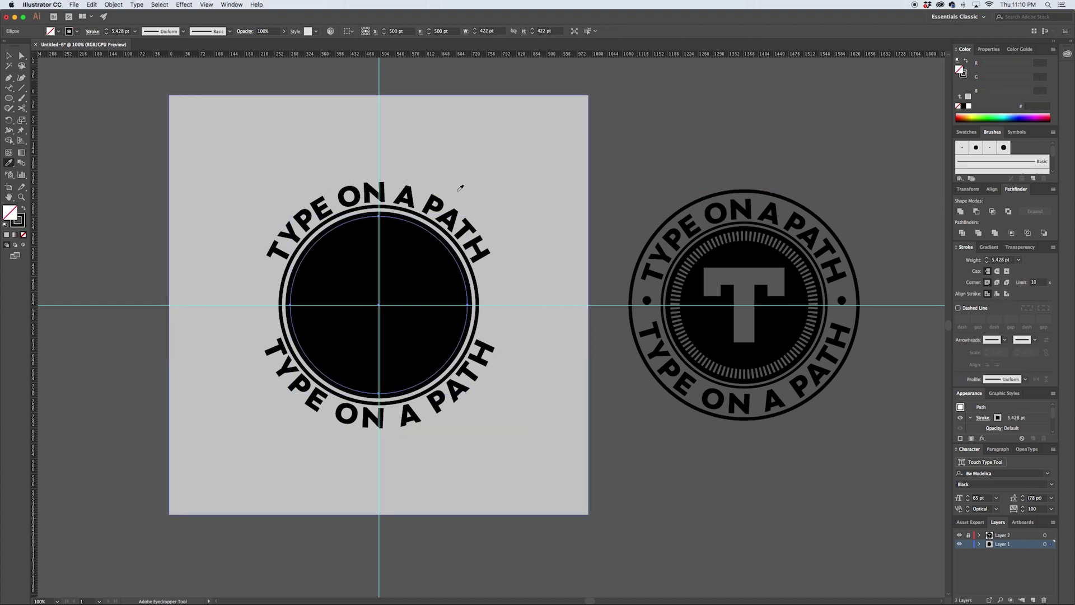
- Shrink the inner ring inside the black circle and give it a 24 pt dashed stroke
{"action": "left_click", "coordinate": [431, 235]}
{"action": "key", "text": "i"}
{"action": "key", "text": "v"}
{"action": "left_click_drag", "start_coordinate": [469, 216], "coordinate": [456, 228]}
{"action": "left_click", "coordinate": [988, 257]}
{"action": "left_click", "coordinate": [957, 307]}
- Type a T, outline it, move it to the circle's centre and colour it light grey
{"action": "left_click", "coordinate": [511, 185]}
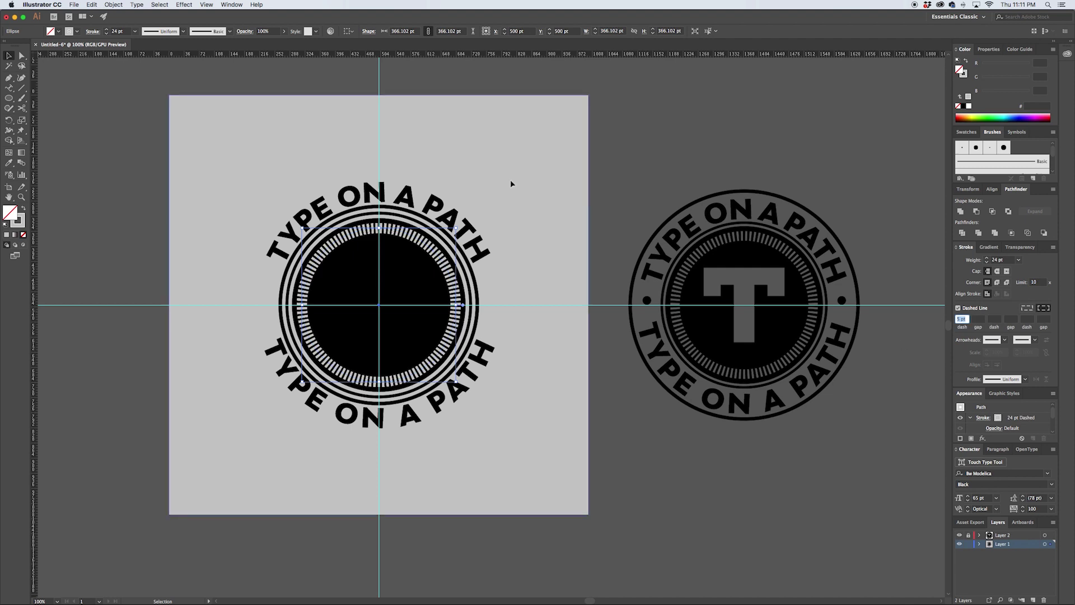
{"action": "key", "text": "t"}
{"action": "left_click", "coordinate": [387, 132]}
{"action": "type", "text": "T"}
{"action": "key", "text": "Escape"}
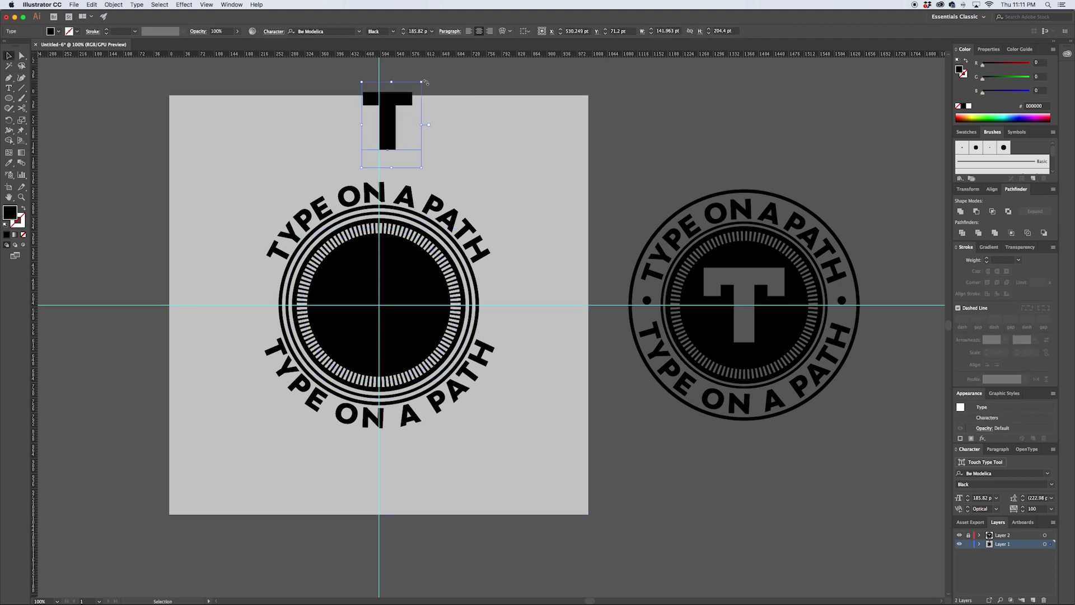
{"action": "key", "text": "ctrl+shift+o"}
{"action": "left_click_drag", "start_coordinate": [392, 107], "coordinate": [417, 263]}
{"action": "key", "text": "i"}
{"action": "left_click", "coordinate": [490, 163]}
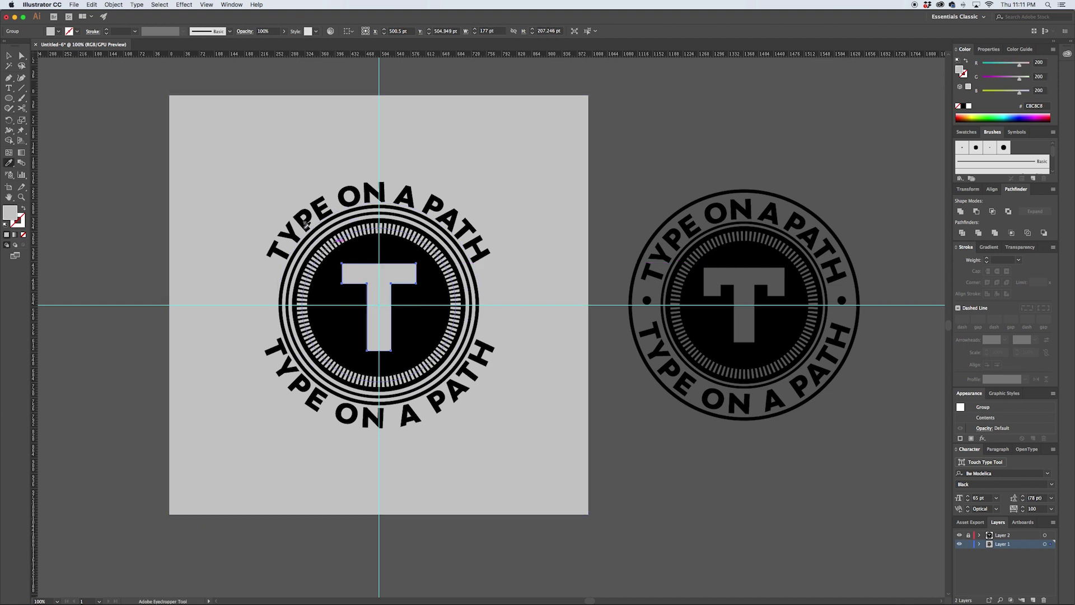
{"action": "key", "text": "v"}
- Enlarge the outer ring around the text and copy the side dot to the left
{"action": "left_click", "coordinate": [477, 286]}
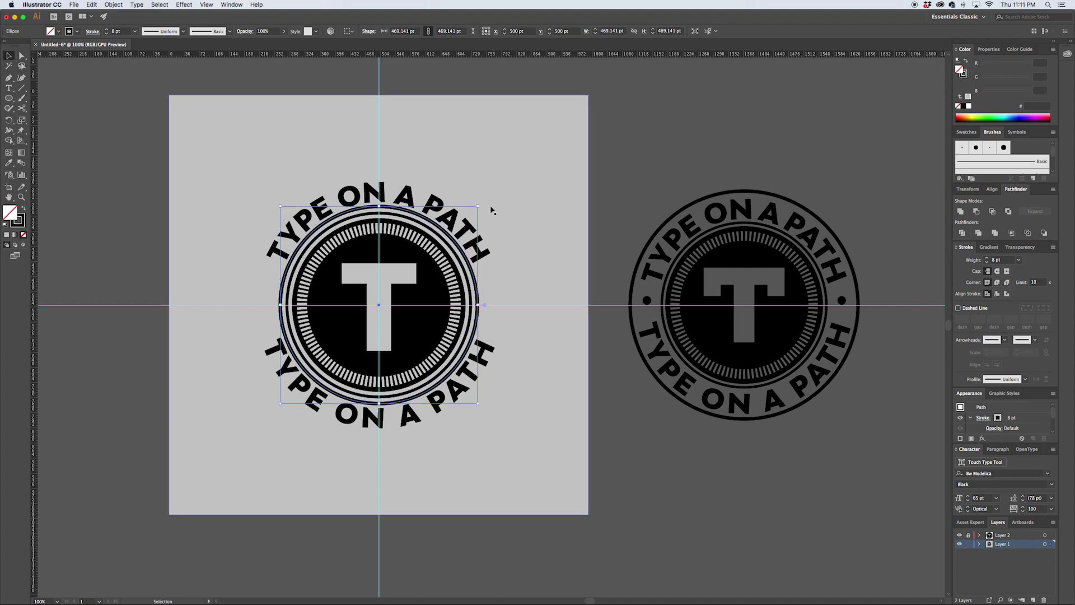
{"action": "left_click_drag", "start_coordinate": [478, 206], "coordinate": [512, 173]}
{"action": "left_click", "coordinate": [491, 301]}
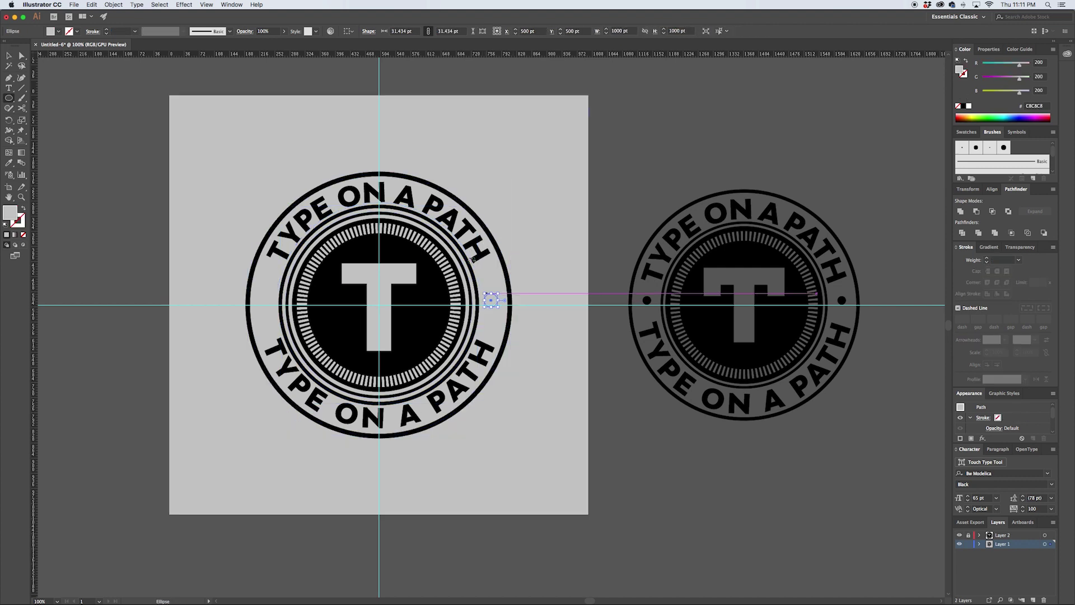
{"action": "left_click_drag", "start_coordinate": [491, 301], "coordinate": [265, 300]}
{"action": "left_click", "coordinate": [493, 300], "text": "shift"}
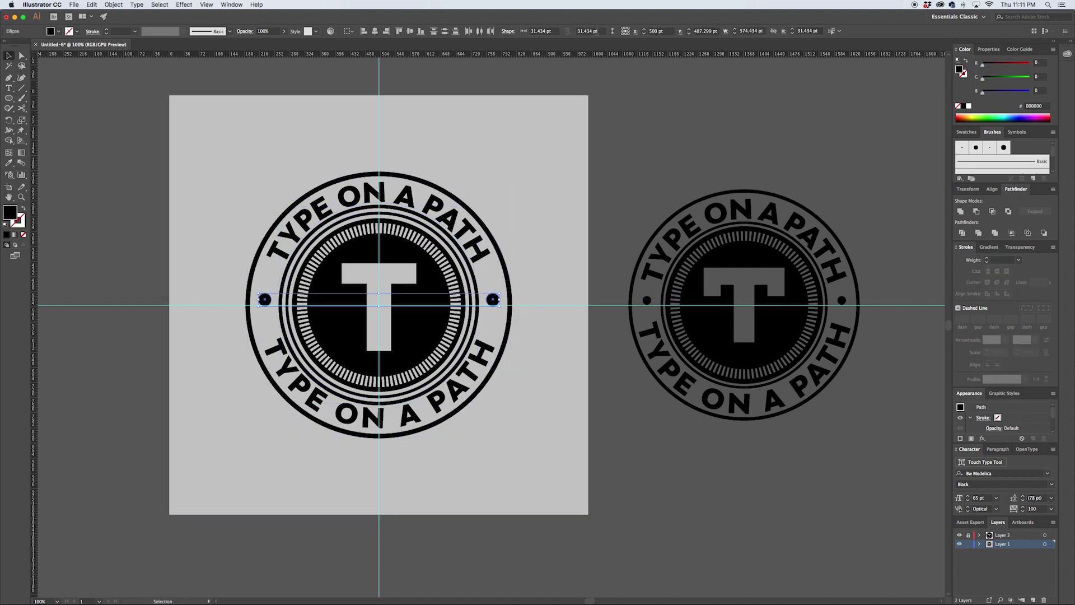
- Draw a rectangle over the T's right side and merge it into the T
{"action": "left_click", "coordinate": [538, 230]}
{"action": "key", "text": "m"}
{"action": "mouse_move", "coordinate": [401, 265]}
{"action": "left_mouse_down"}
{"action": "mouse_move", "coordinate": [411, 300]}
{"action": "mouse_move", "coordinate": [420, 276]}
{"action": "mouse_move", "coordinate": [341, 277]}
{"action": "mouse_move", "coordinate": [571, 233]}
{"action": "left_mouse_up"}
{"action": "key", "text": "shift+m"}
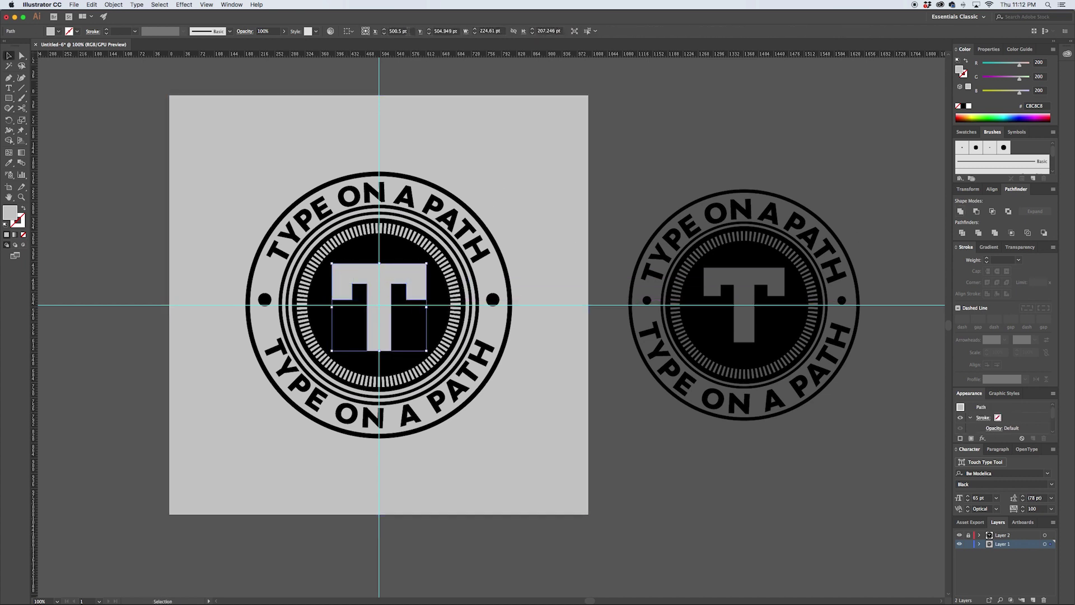
- Nudge the central T slightly down so it sits centred in the badge
{"action": "key", "text": "super+semicolon"}
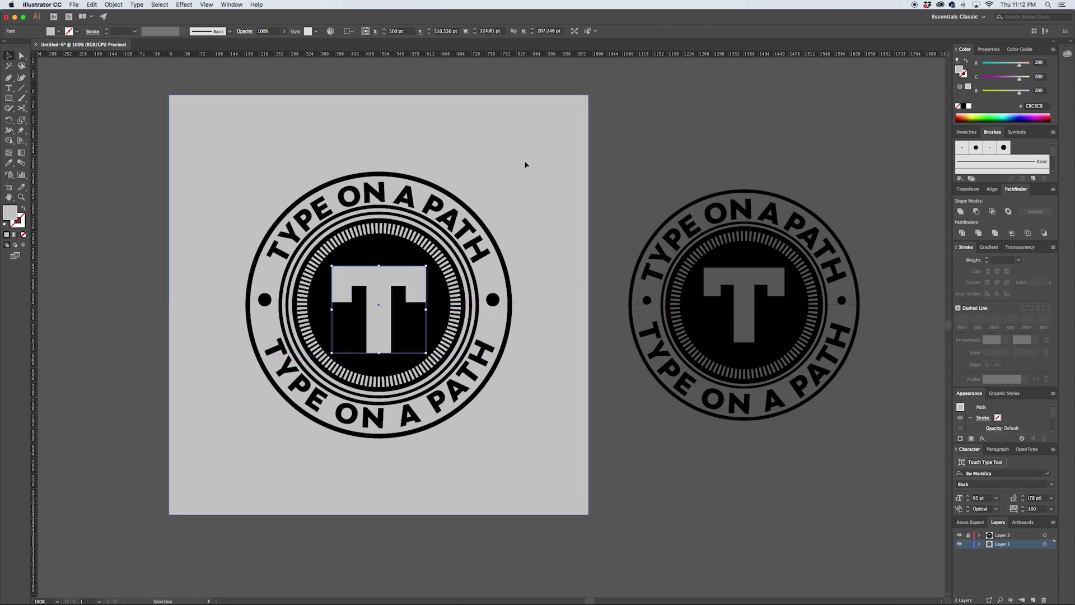